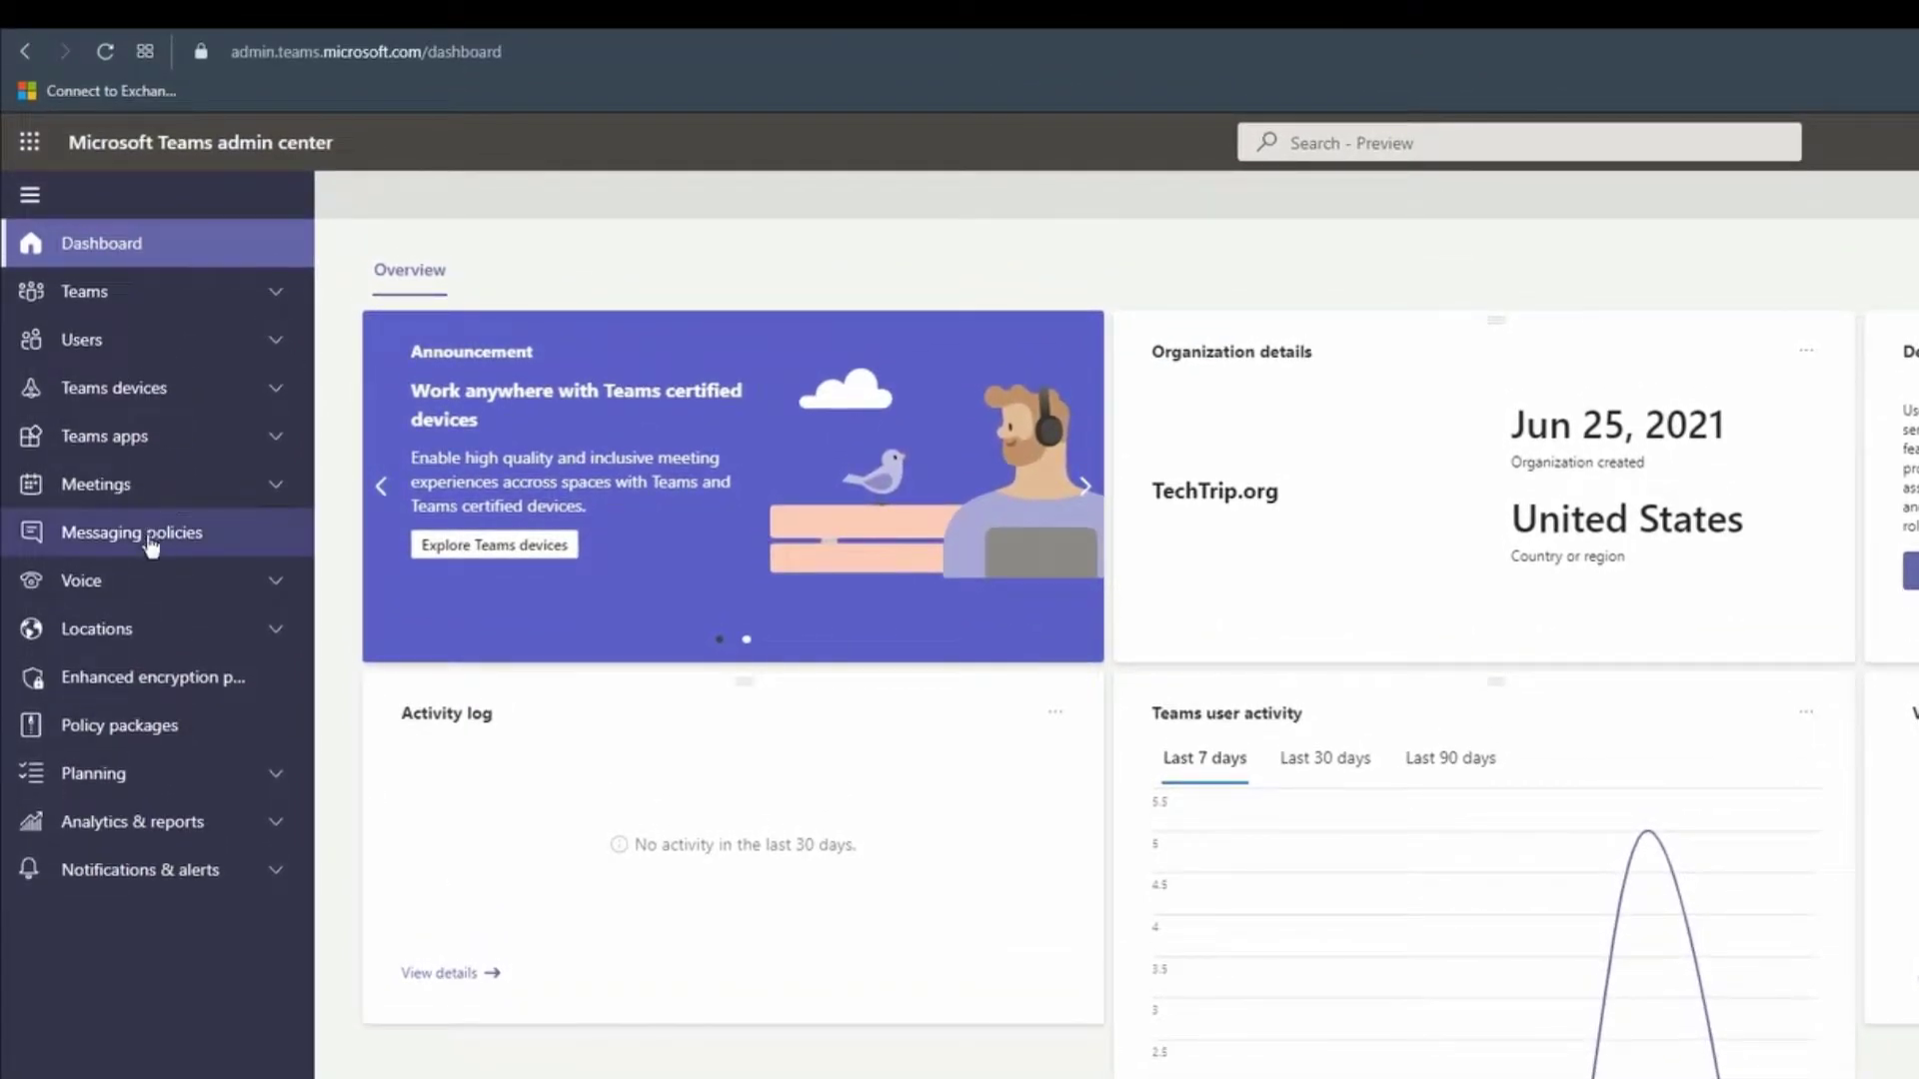
- Go to Messaging policies and open the Global (Org-wide default) policy
left_click(145, 550)
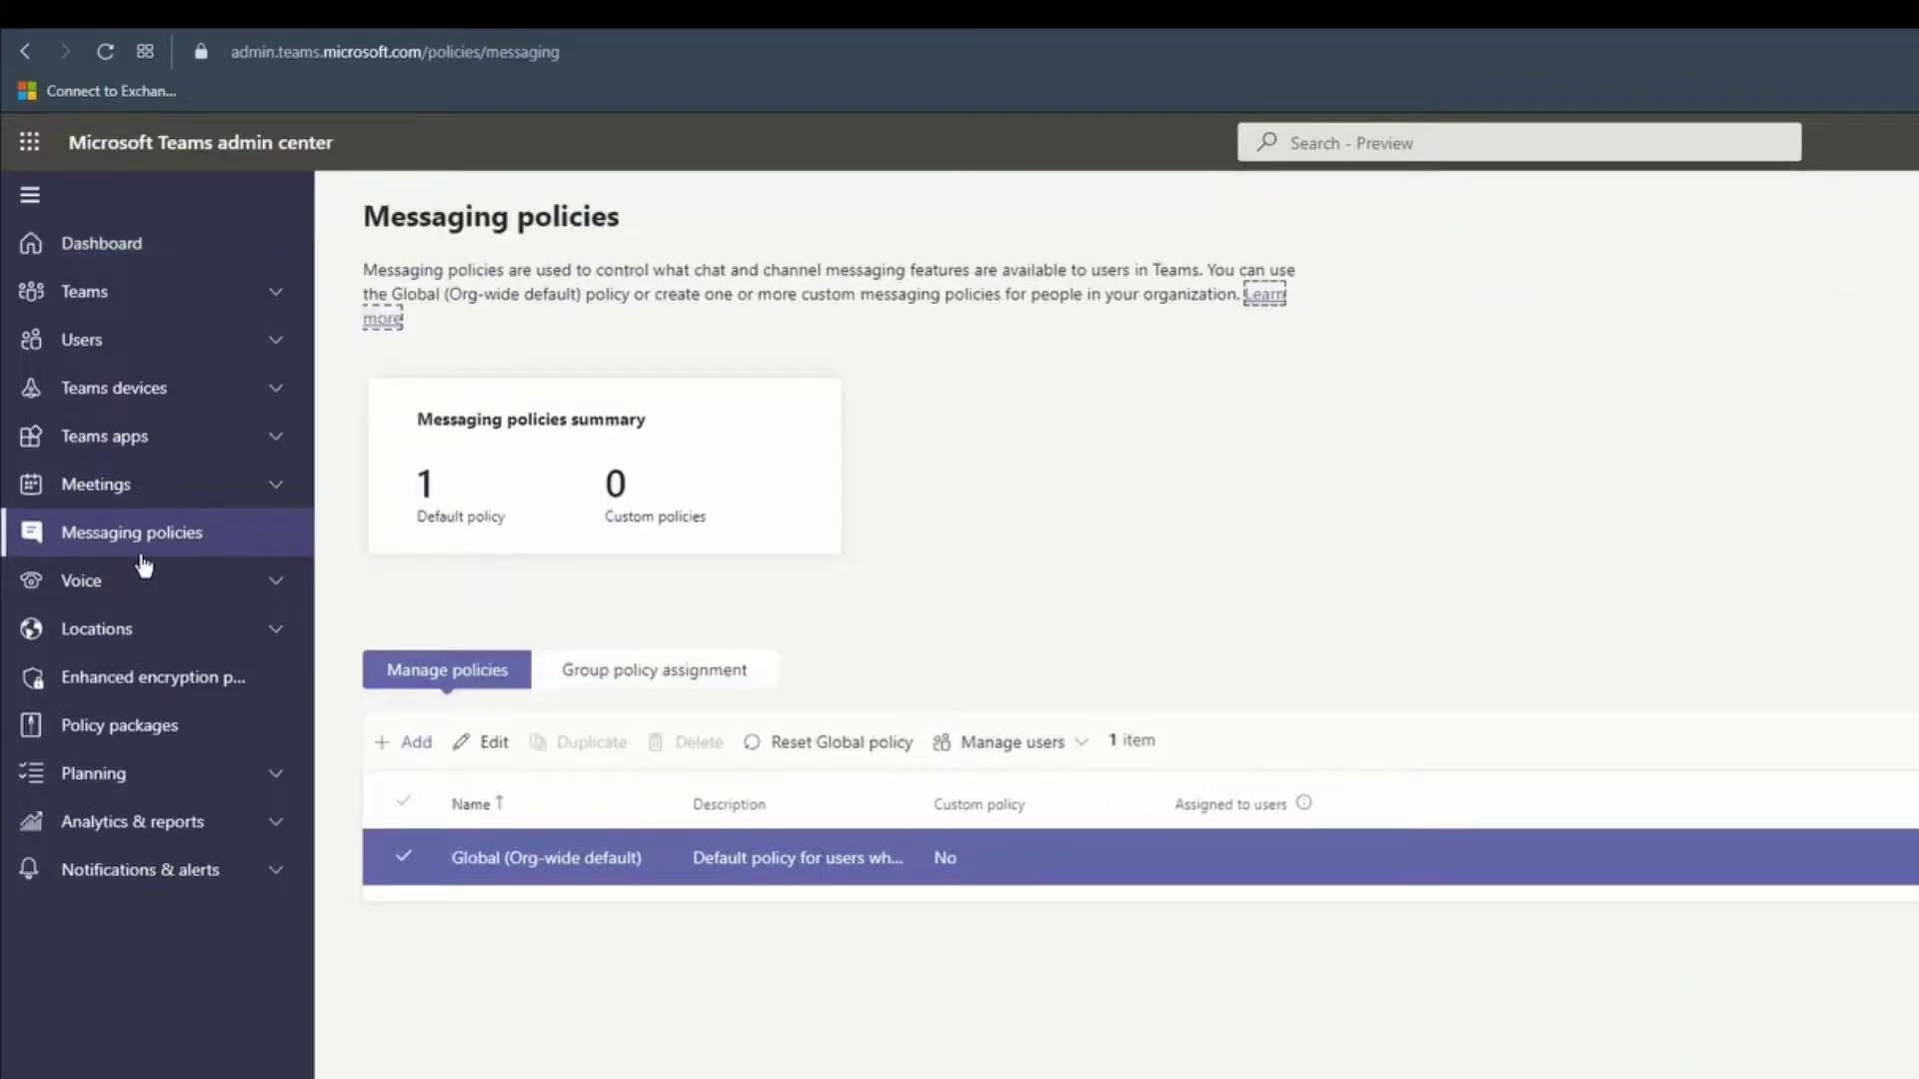
left_click(530, 866)
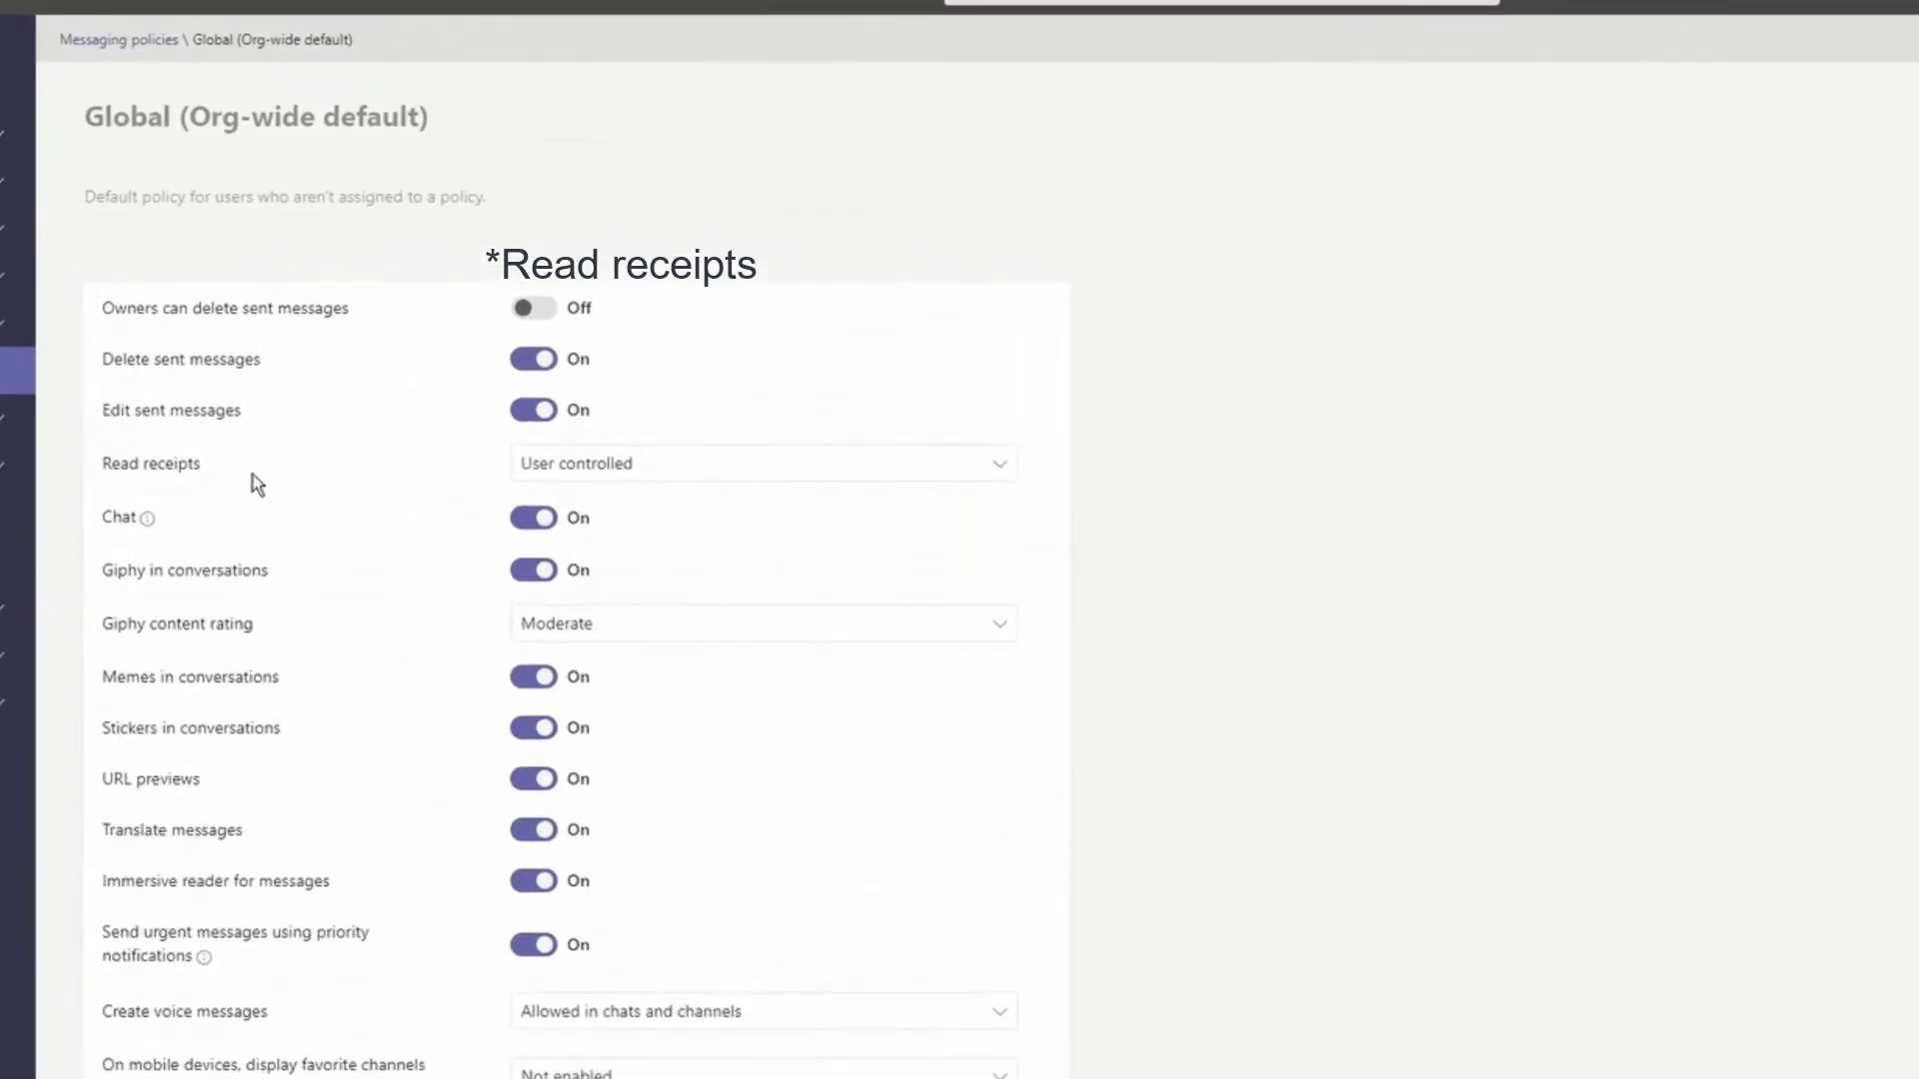
- Expand the Global policy's Read receipts dropdown to show its three choices
left_click(648, 528)
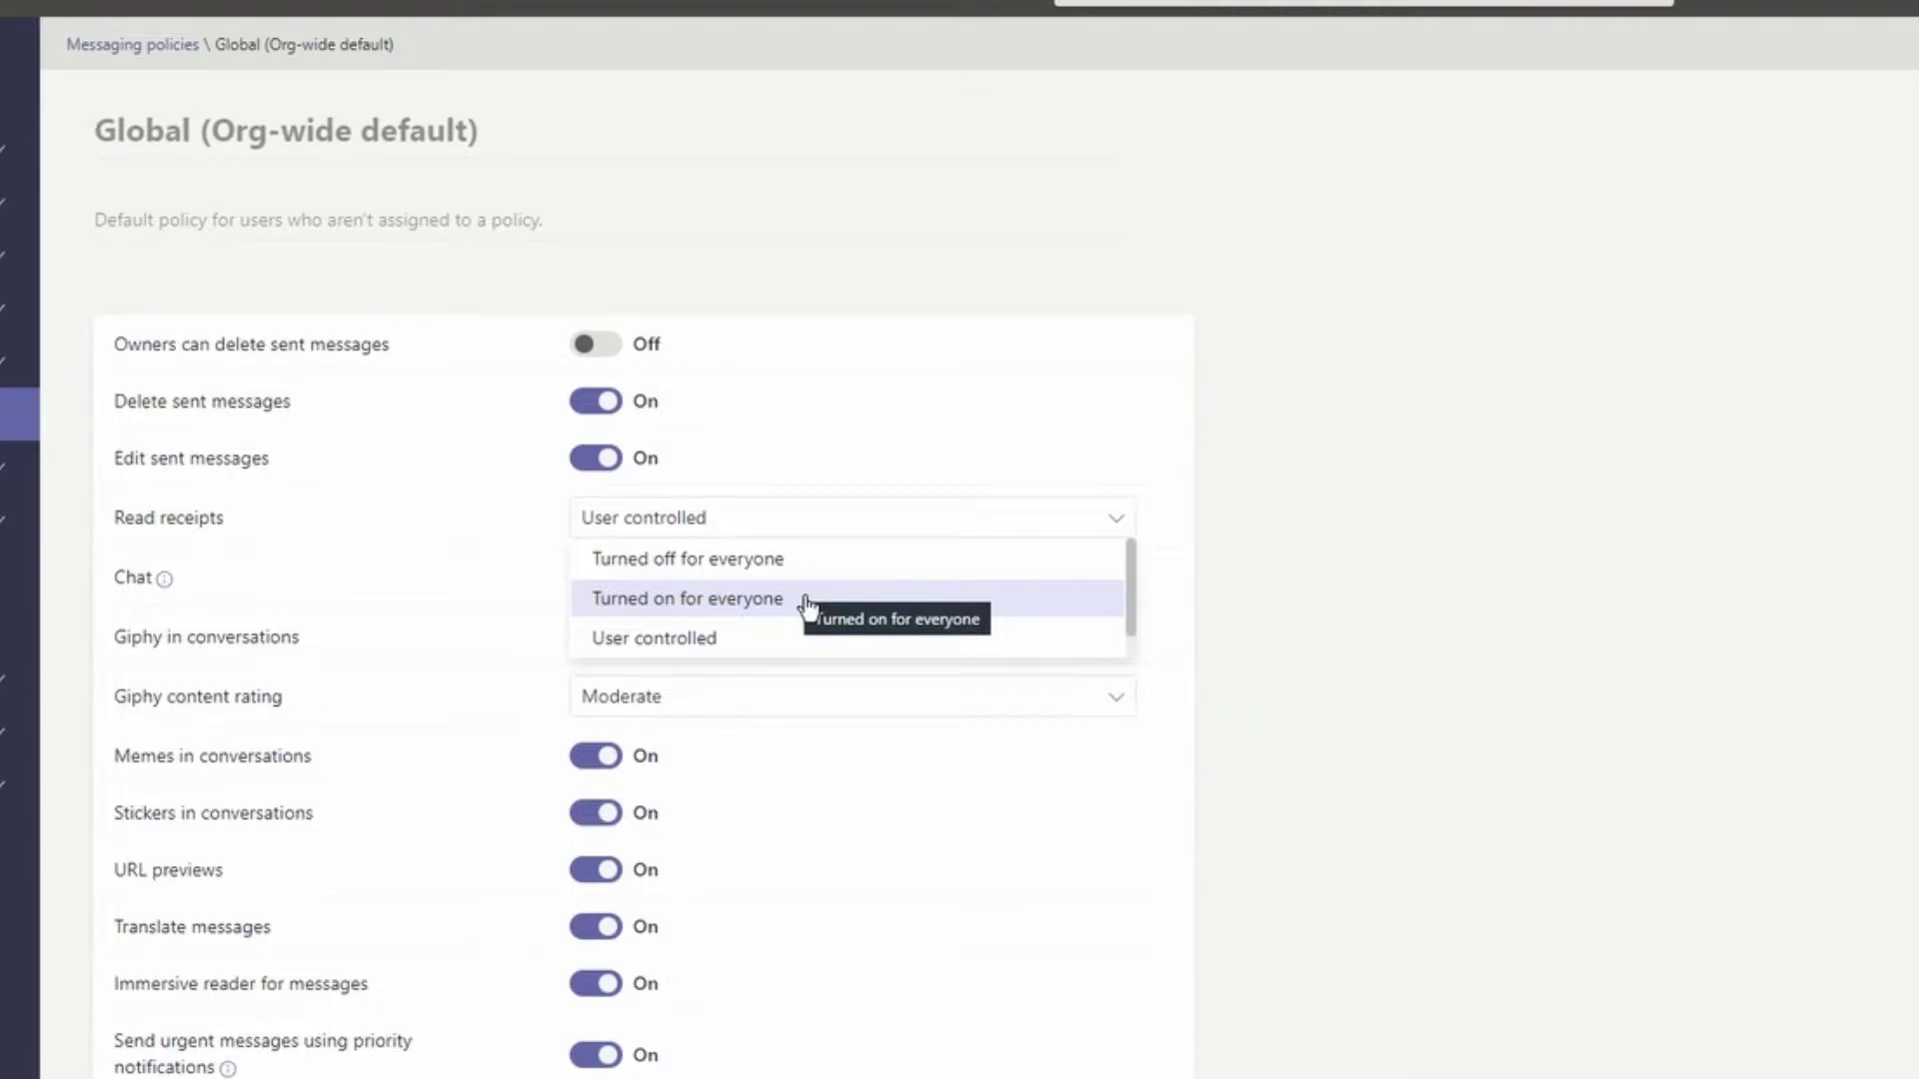
- Select 'Turned on for everyone' for read receipts, then cancel and discard the unsaved change
left_click(807, 605)
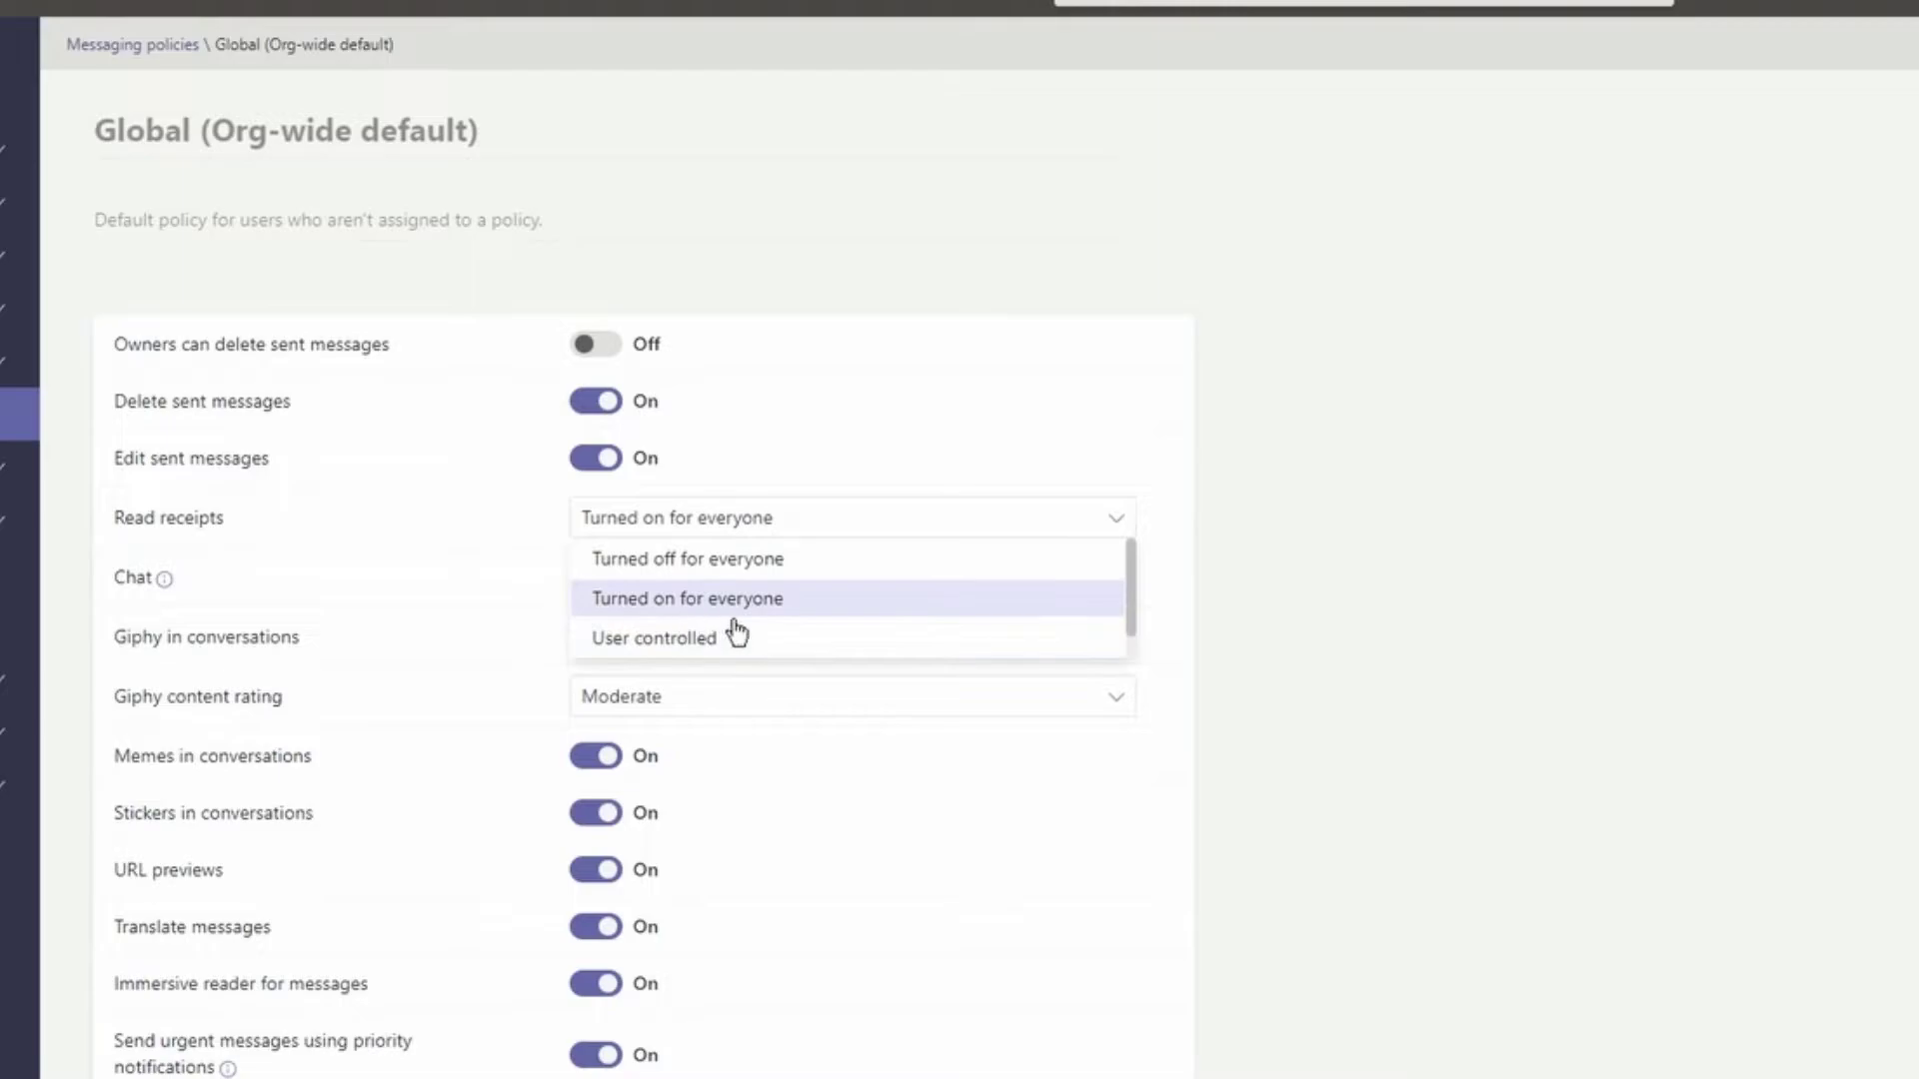
scroll(753, 651, "down", 7)
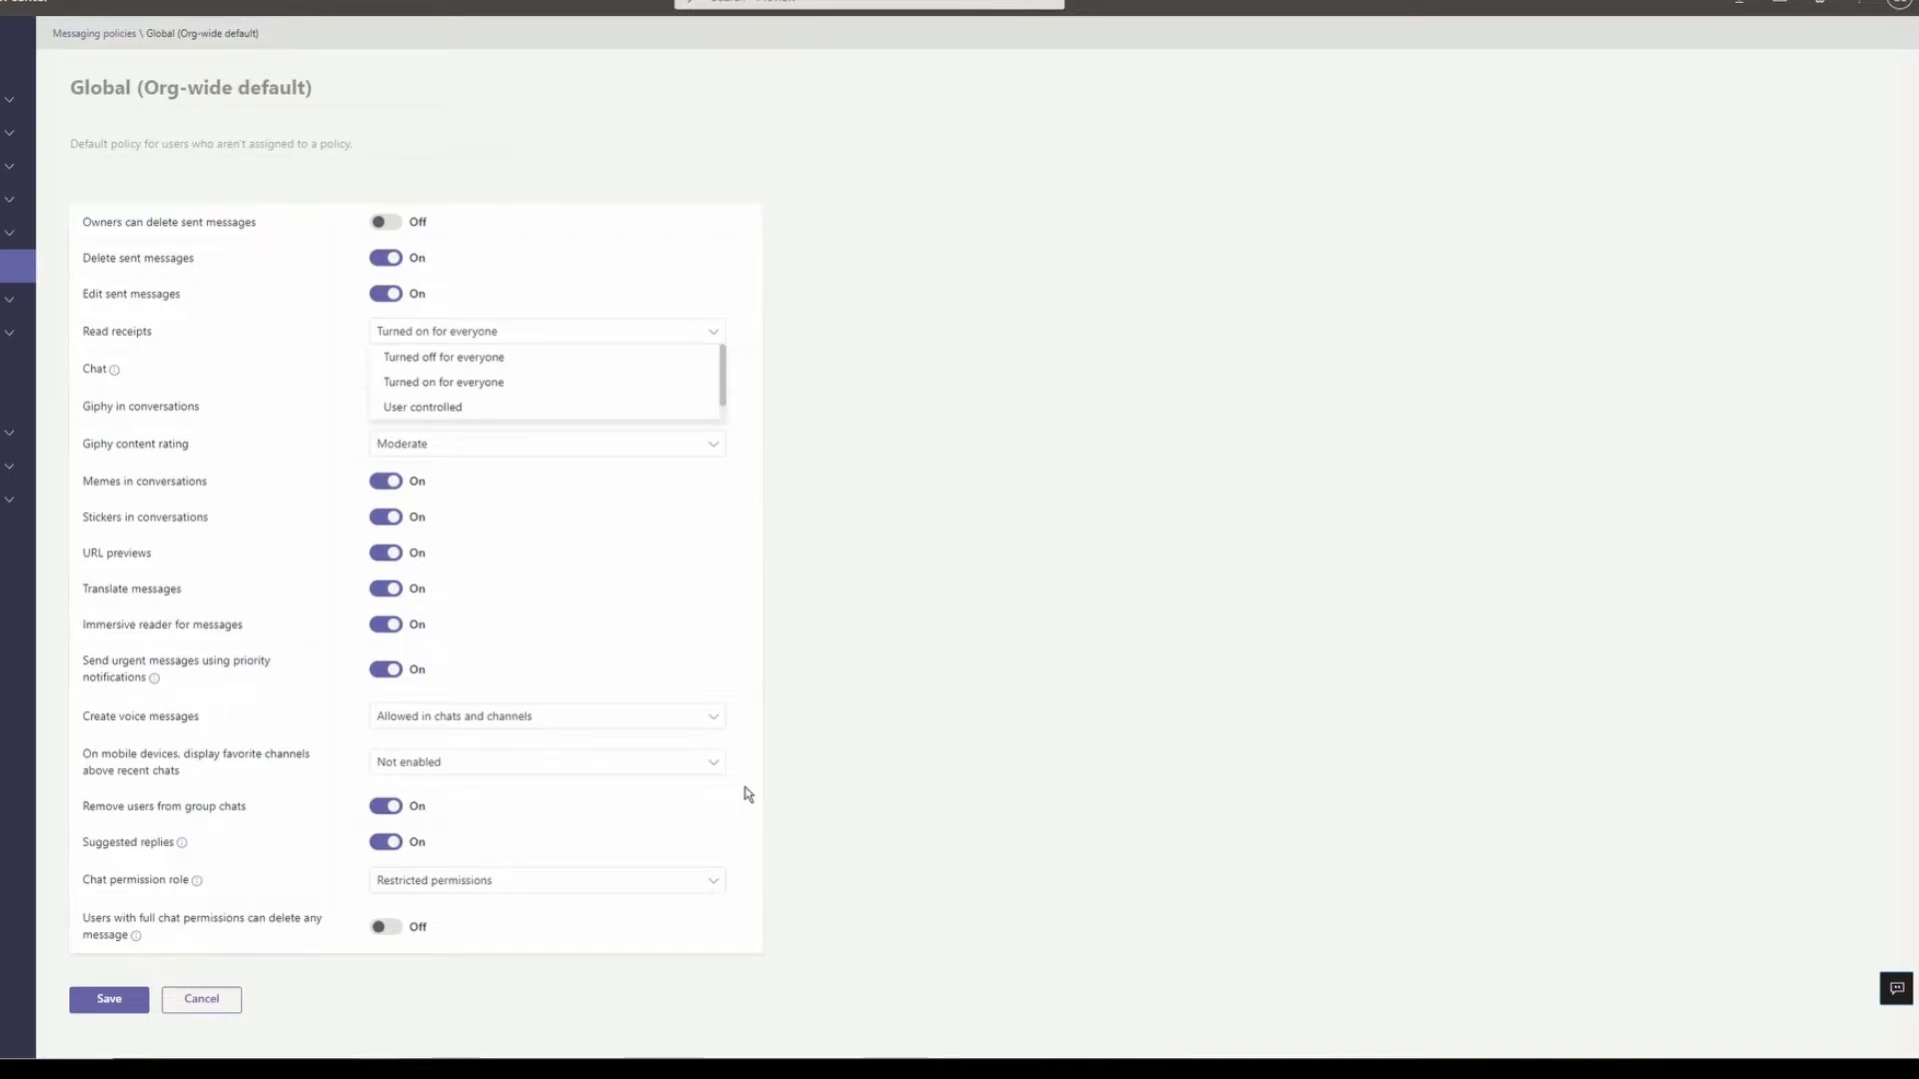
left_click(227, 1007)
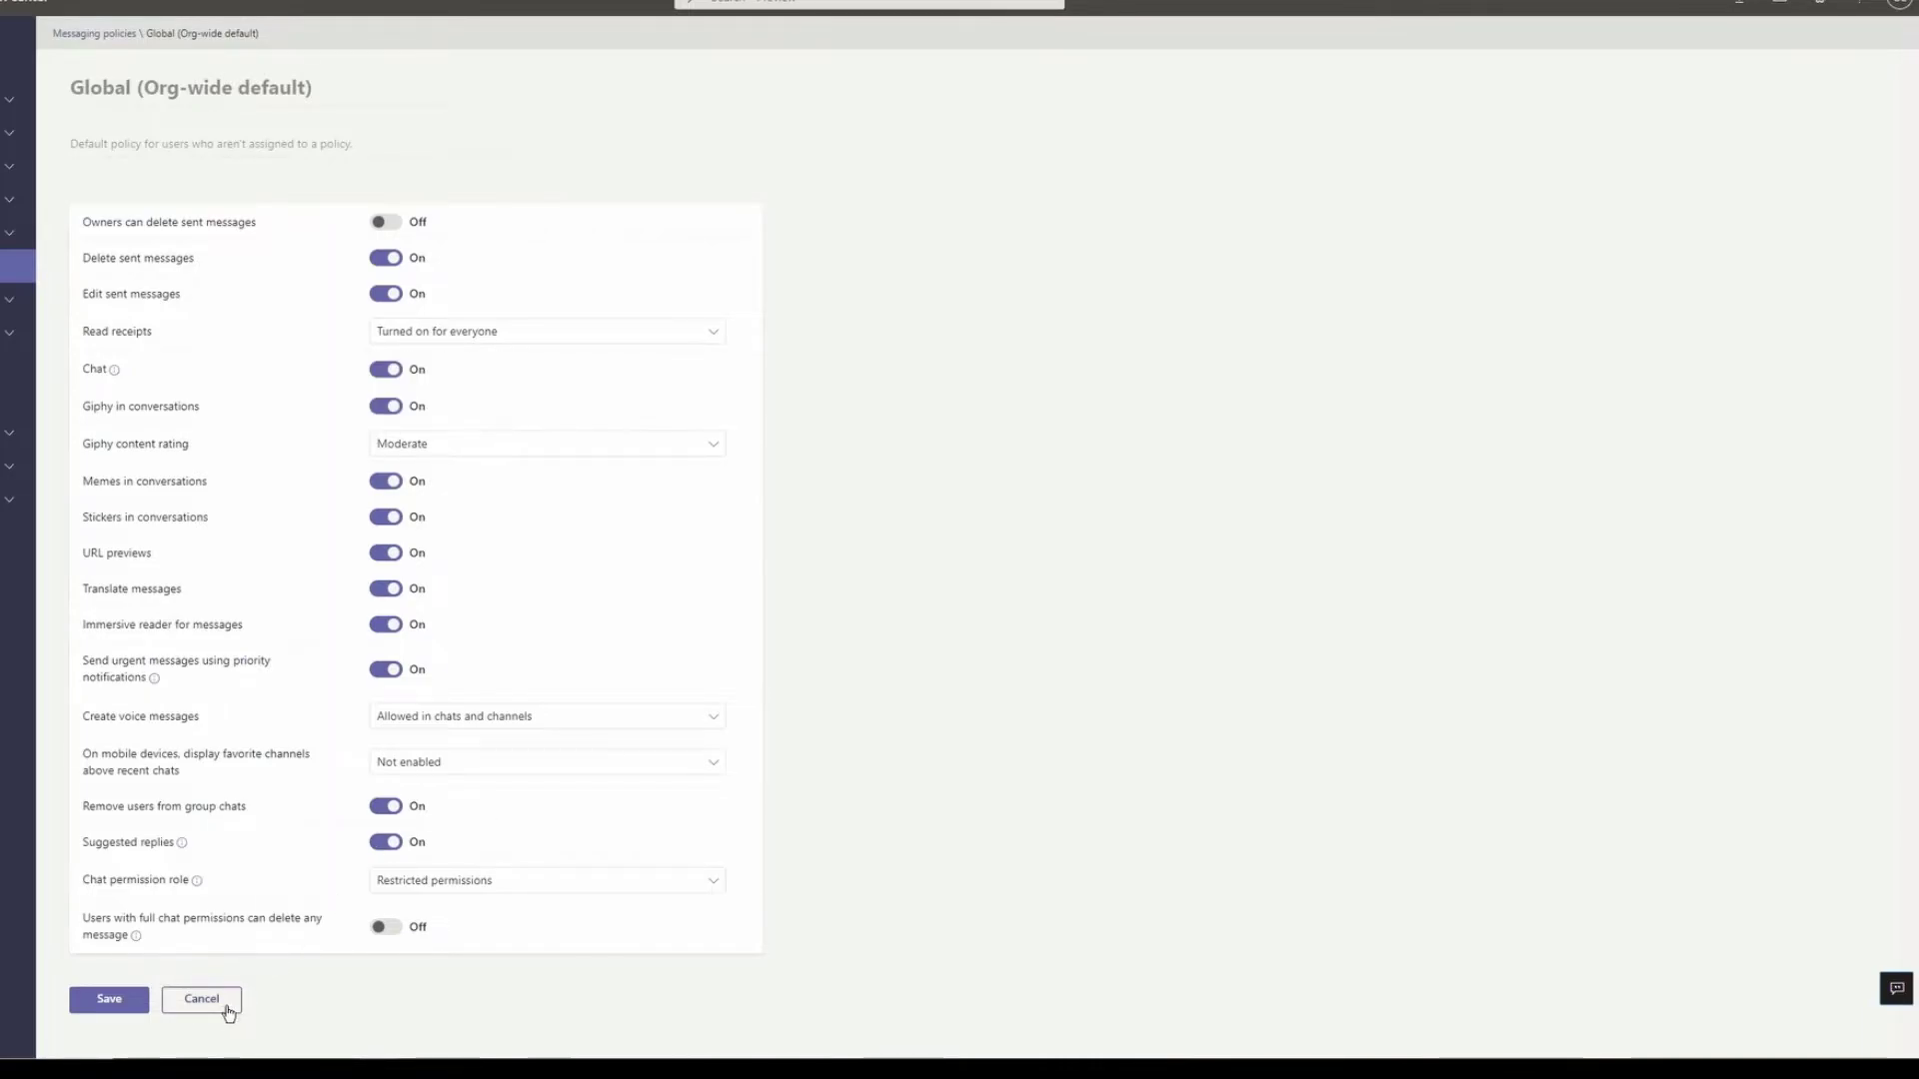
left_click(883, 545)
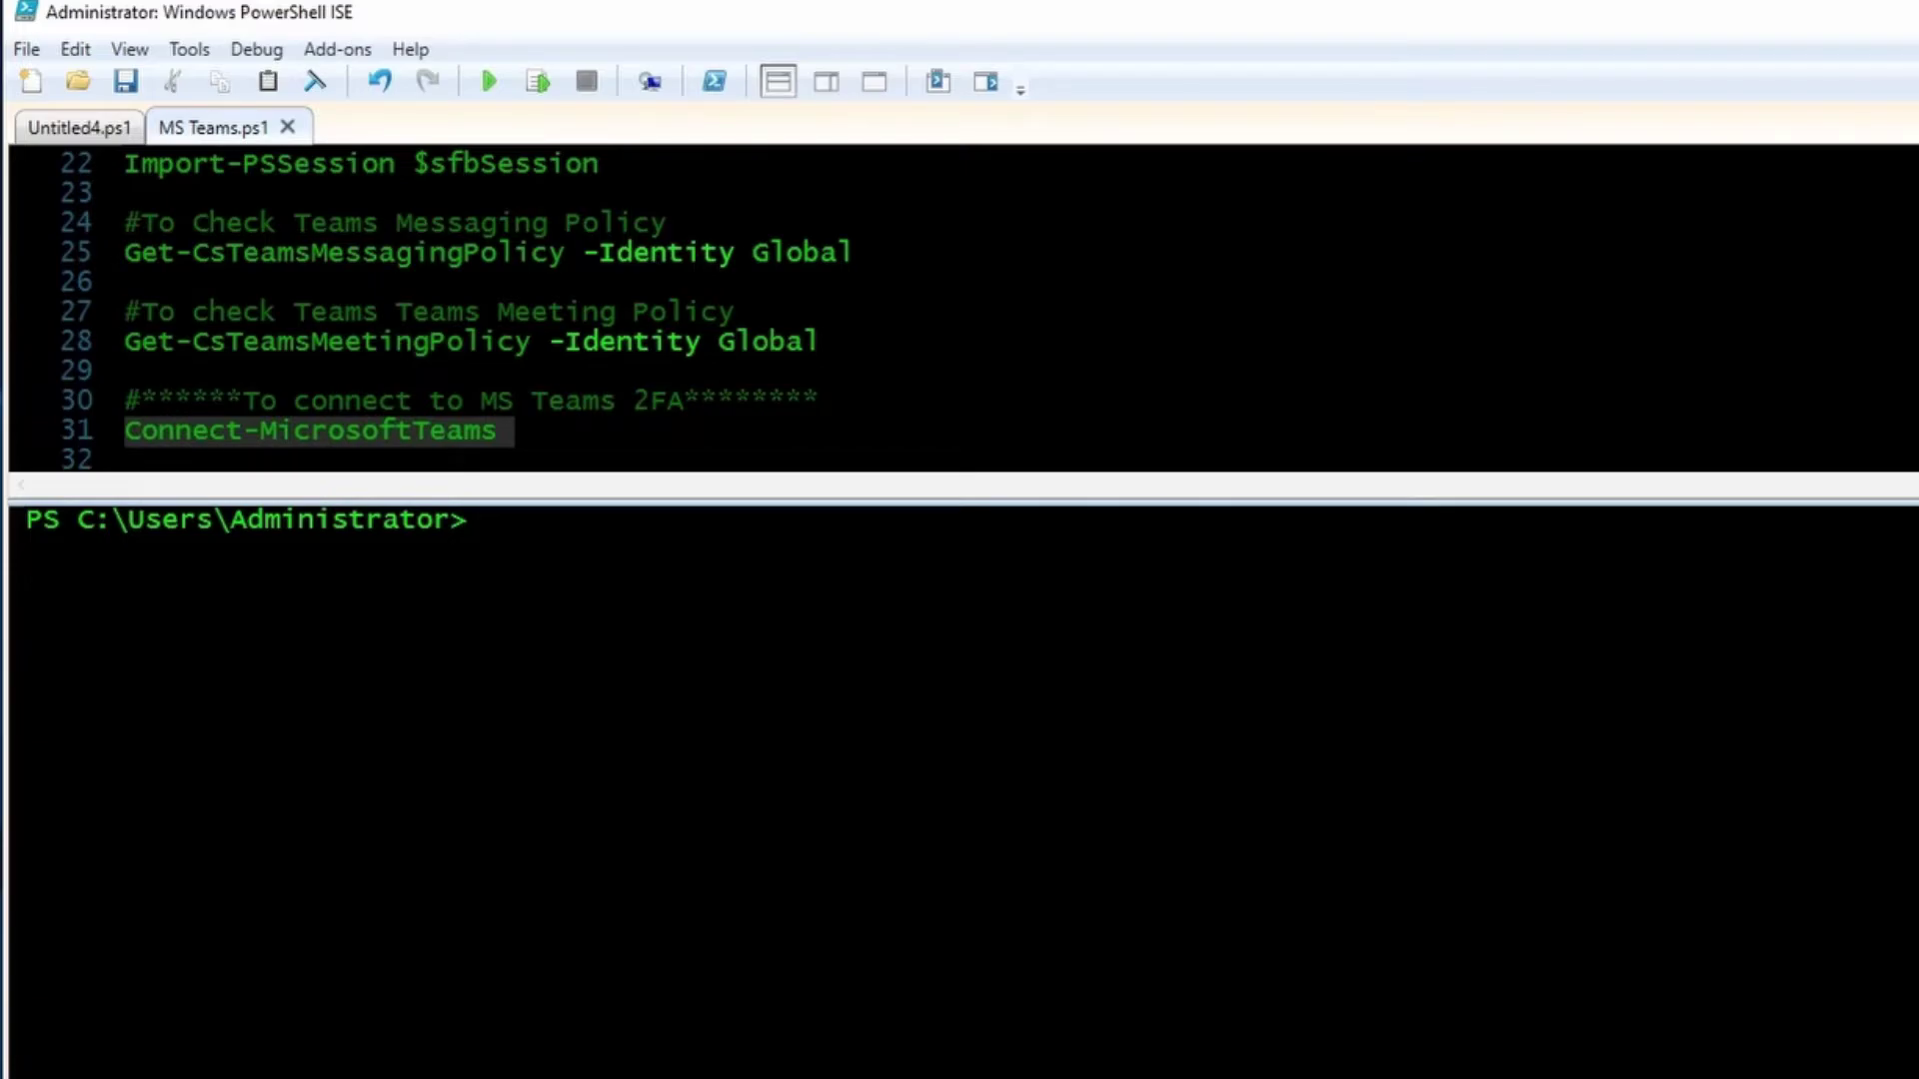
- Run Get-CsTeamsMessagingPolicy in the PowerShell ISE console
type("Get-CsteamsMe")
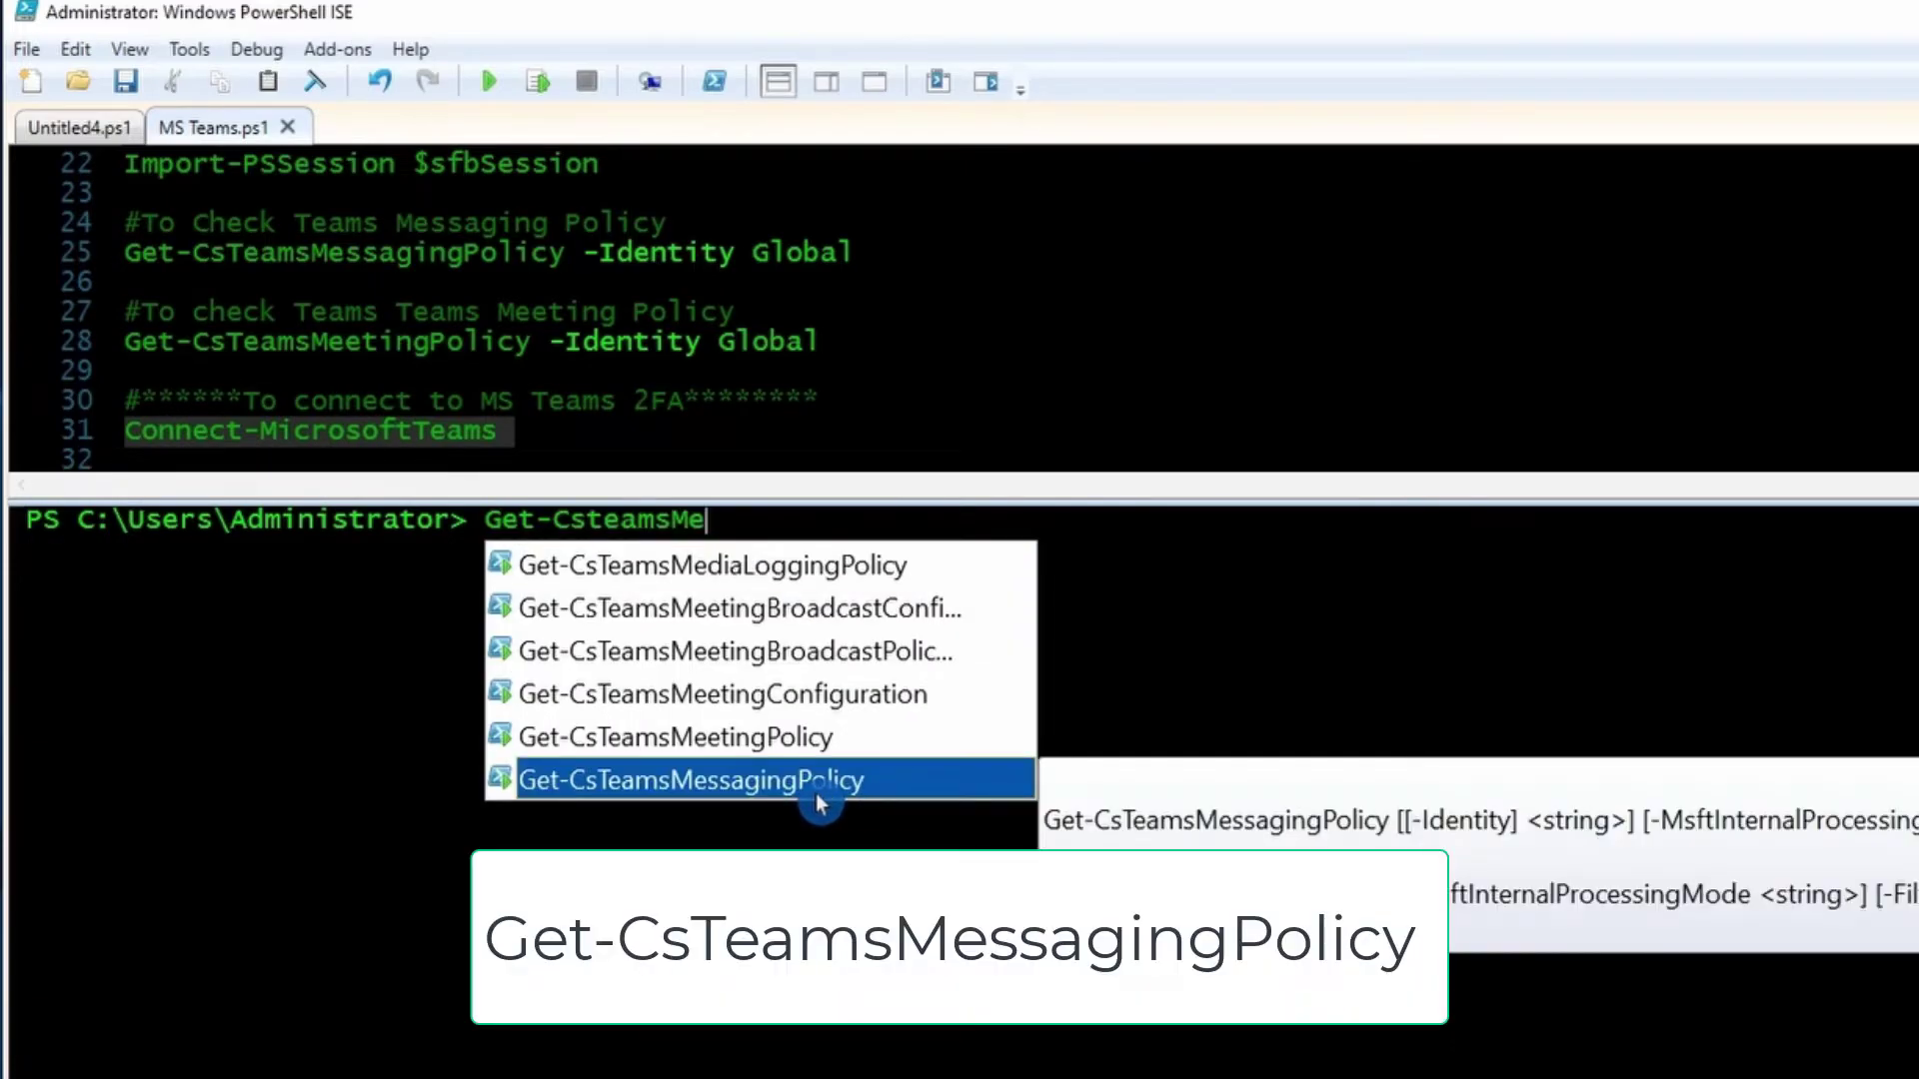
double_click(906, 786)
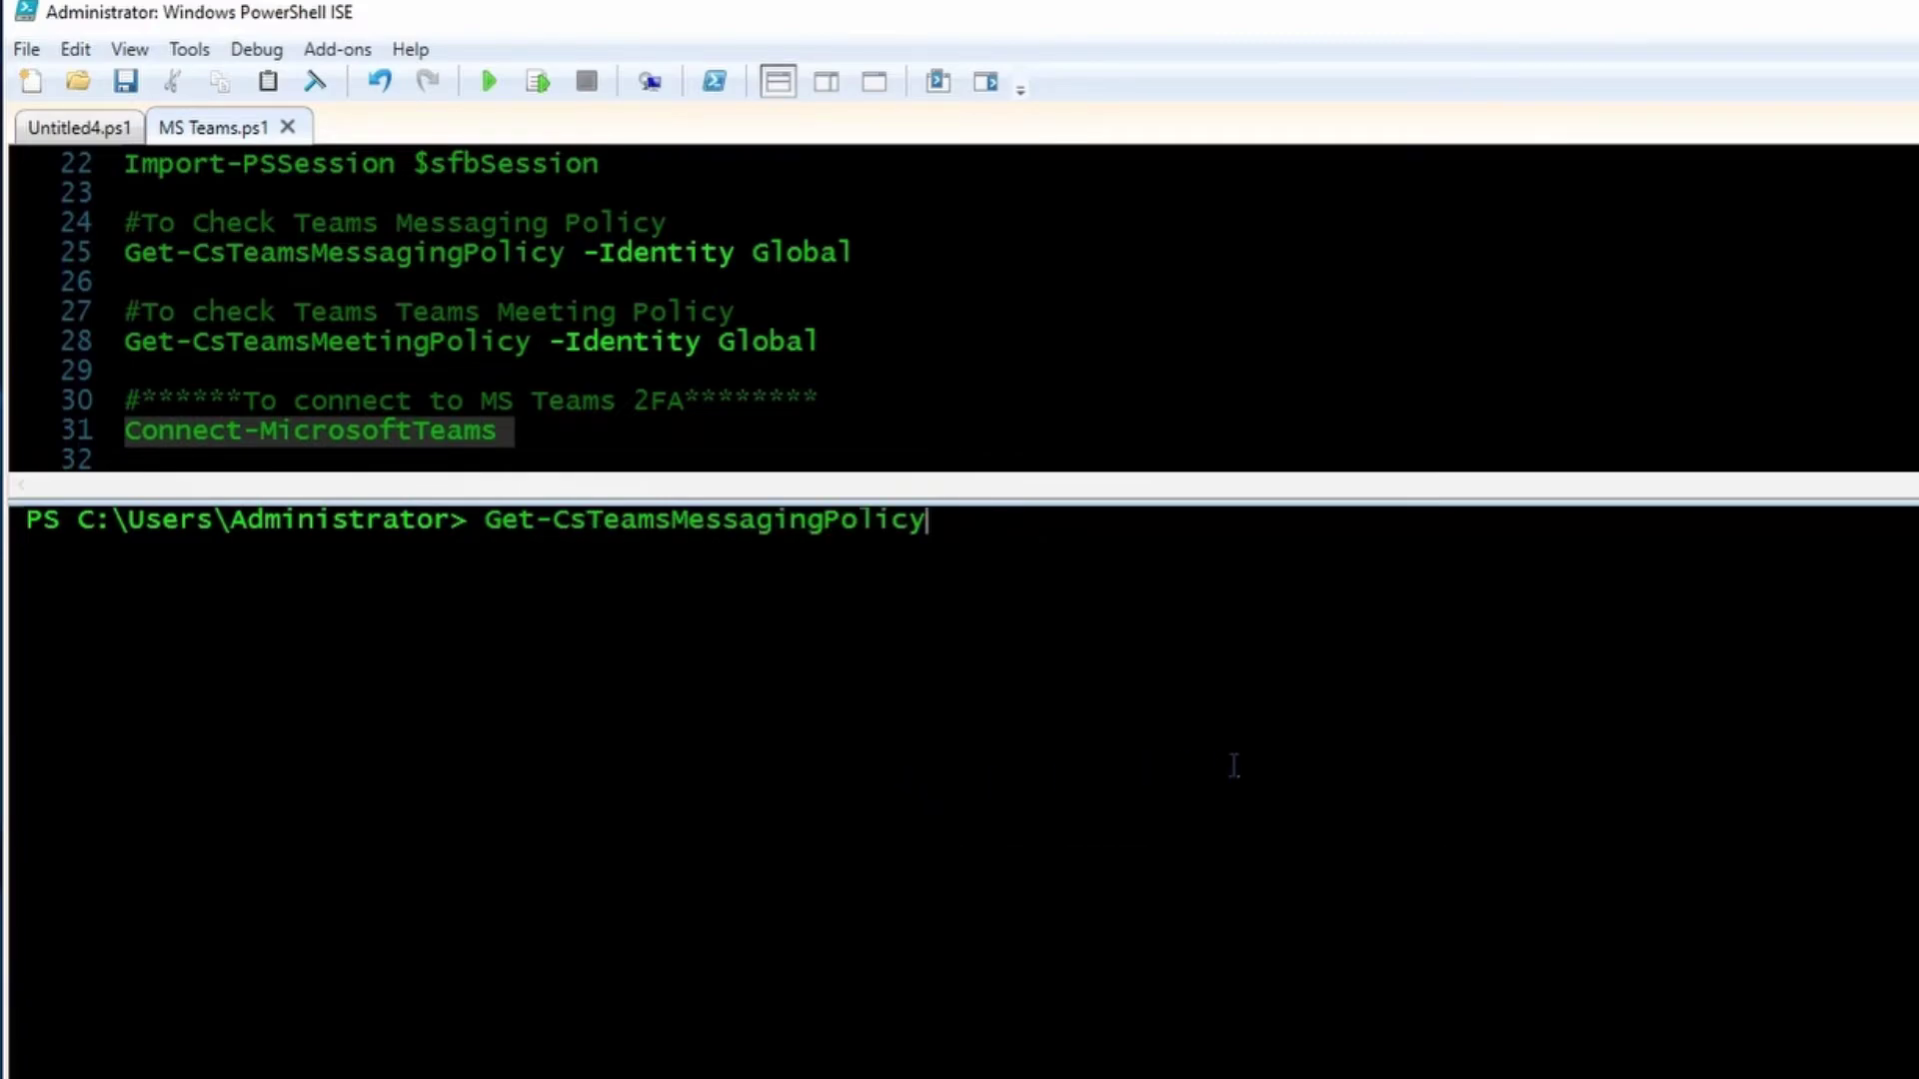
key("Return")
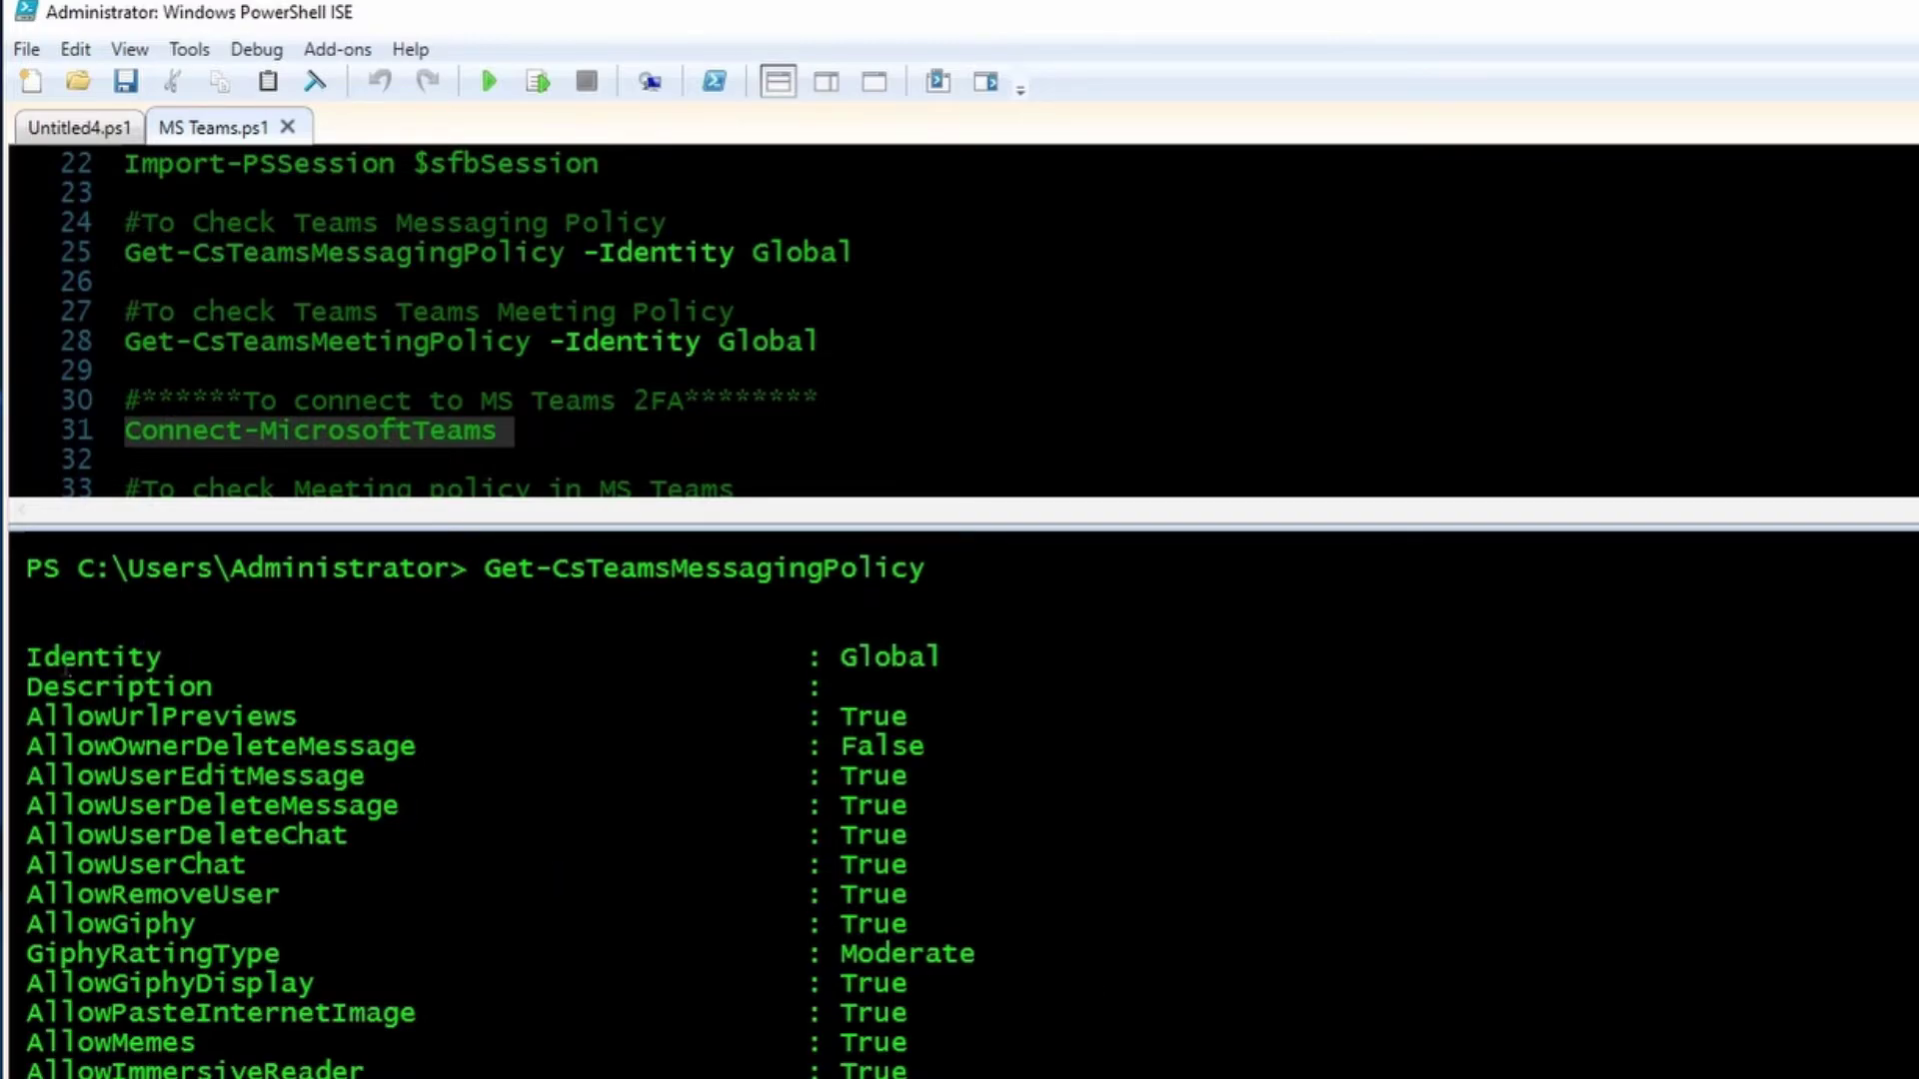
- Highlight the Global identity and ReadReceiptsEnabledType UserPreference in the output
left_click_drag(849, 678, 986, 673)
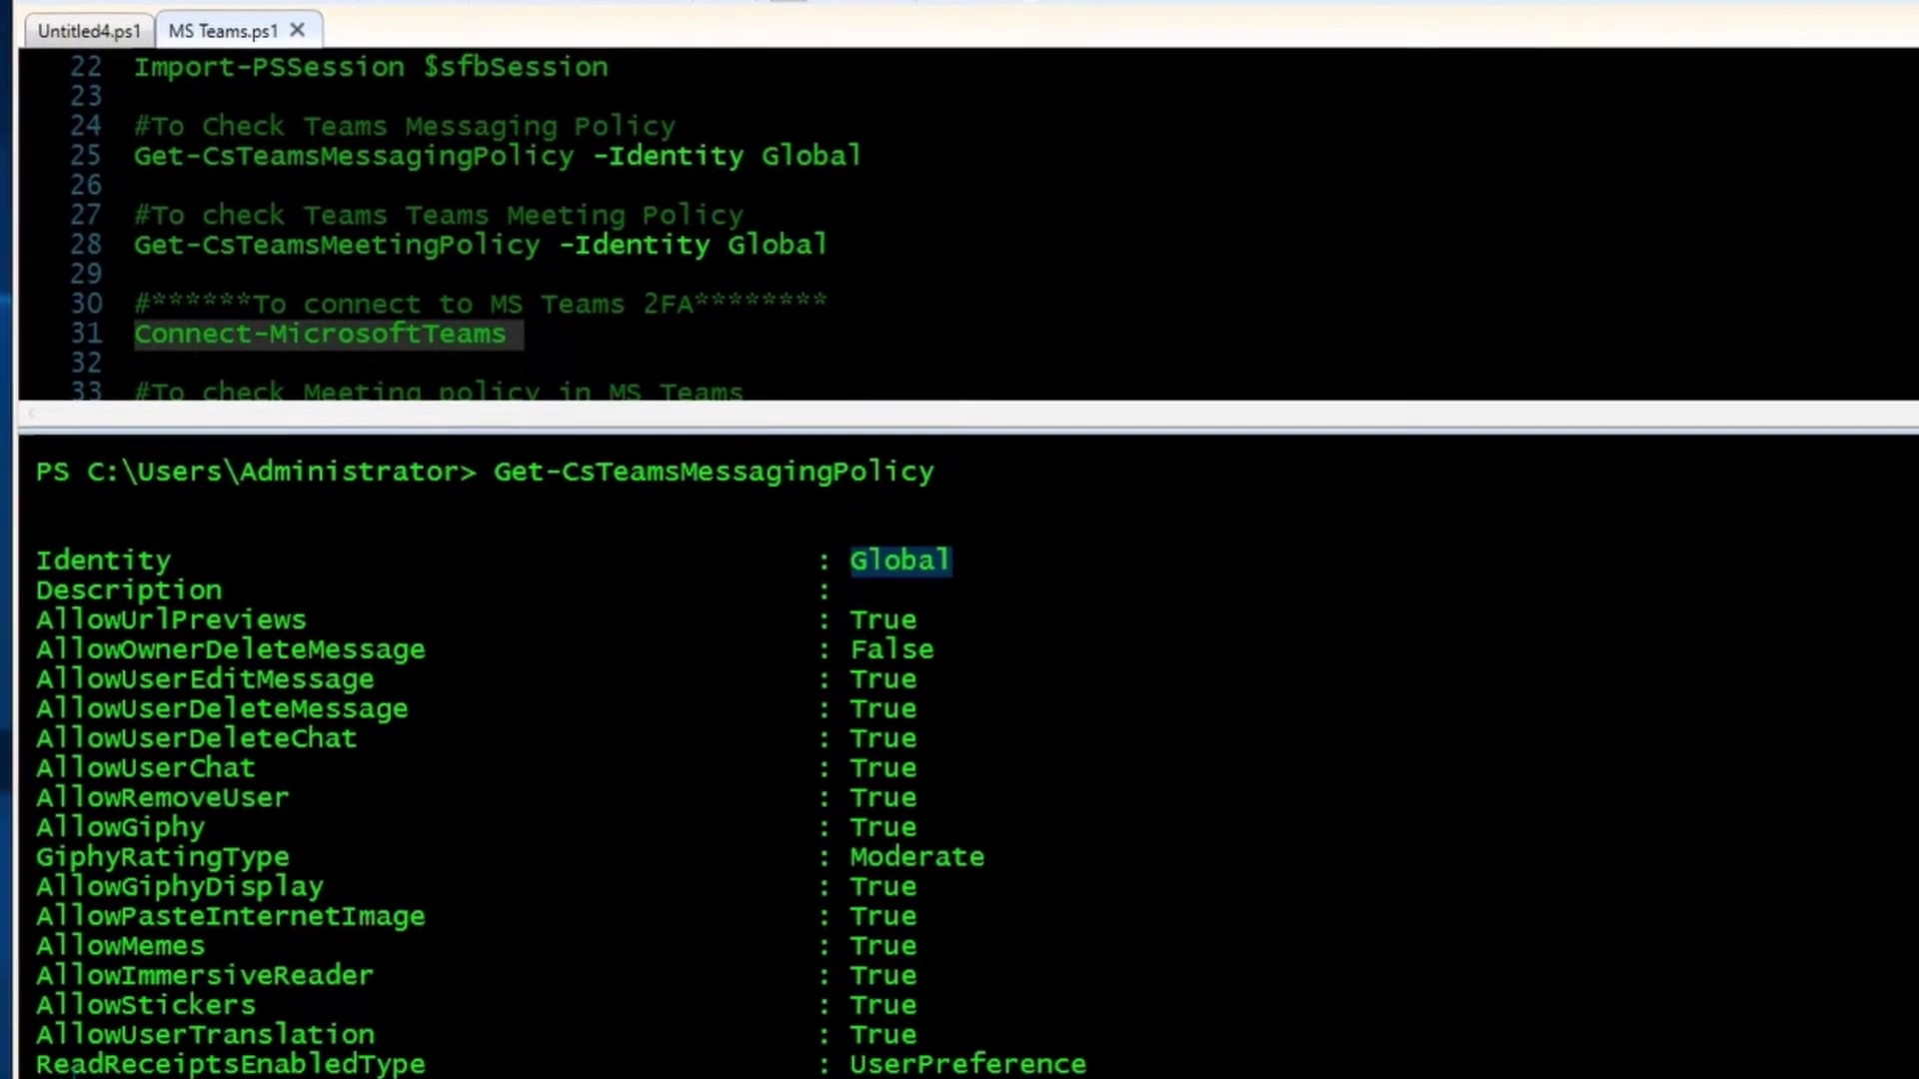
left_click(55, 903)
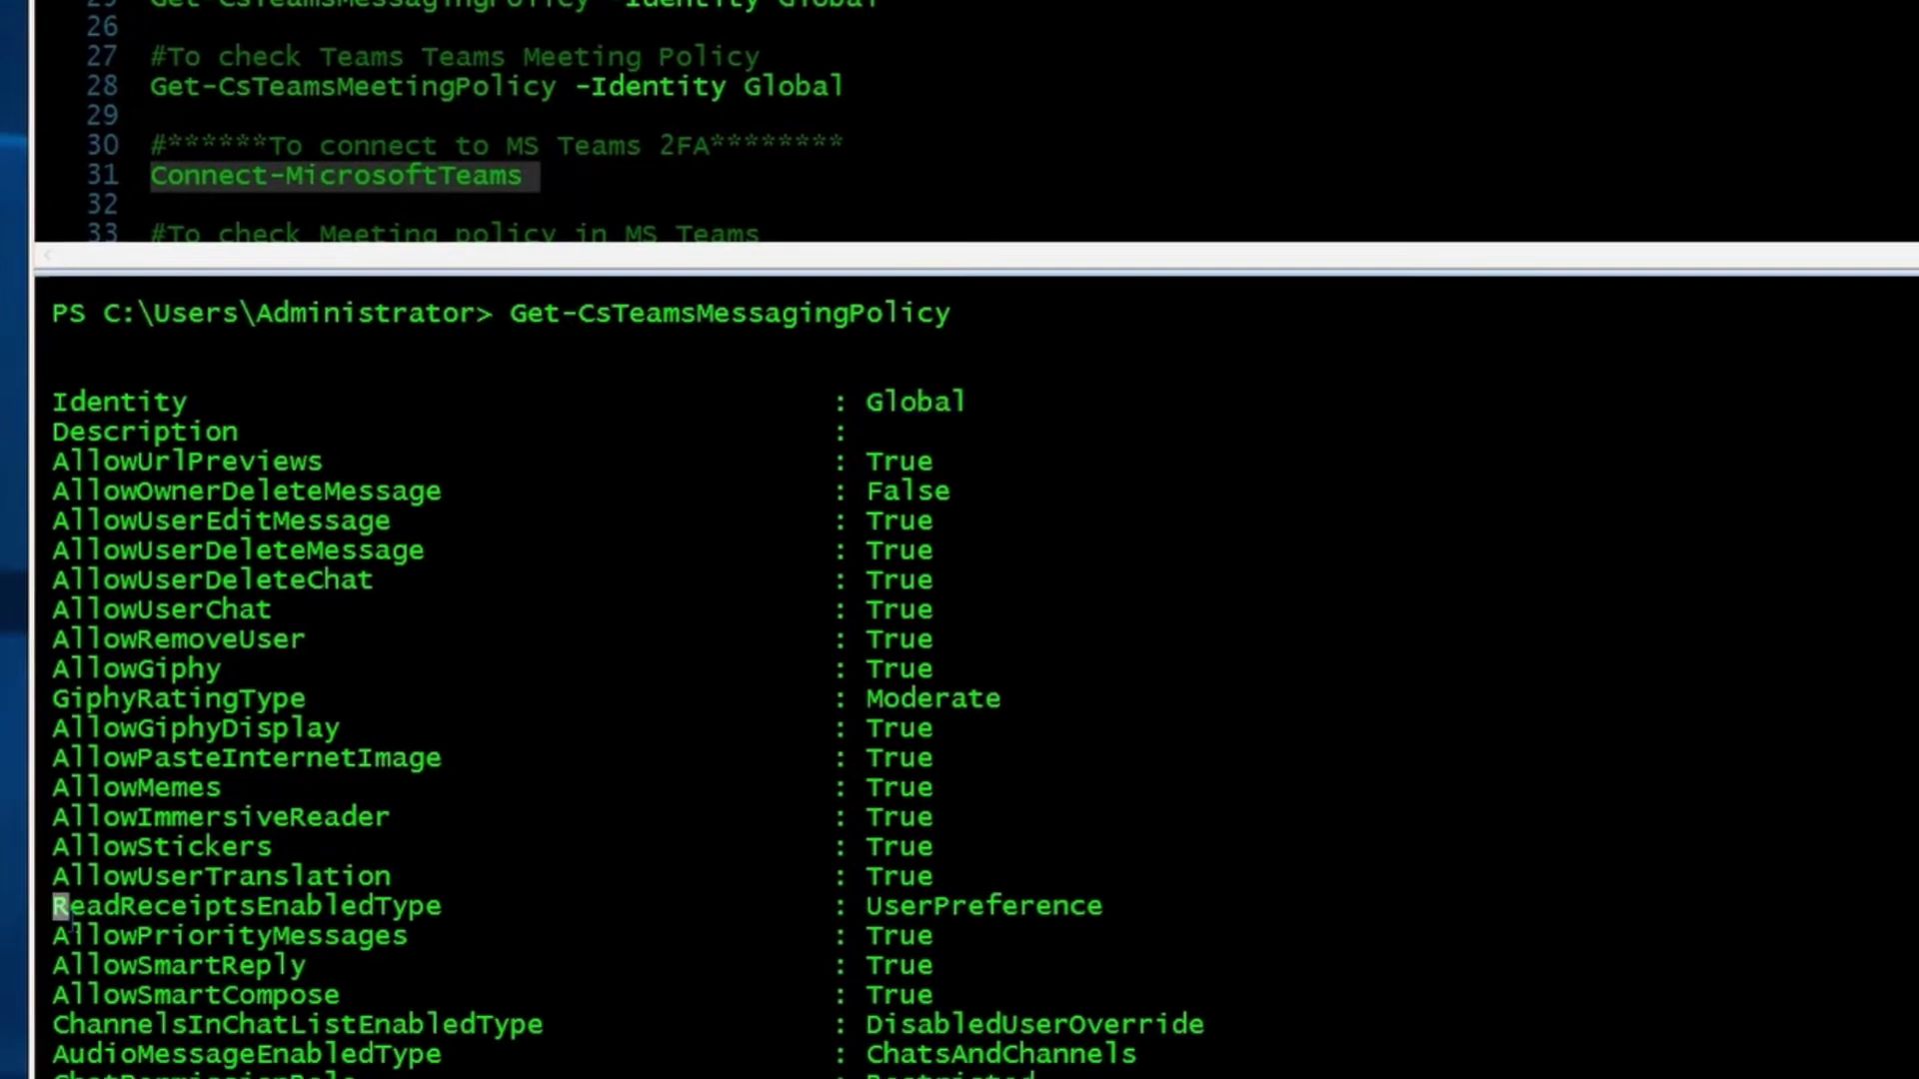
left_click_drag(55, 904, 462, 904)
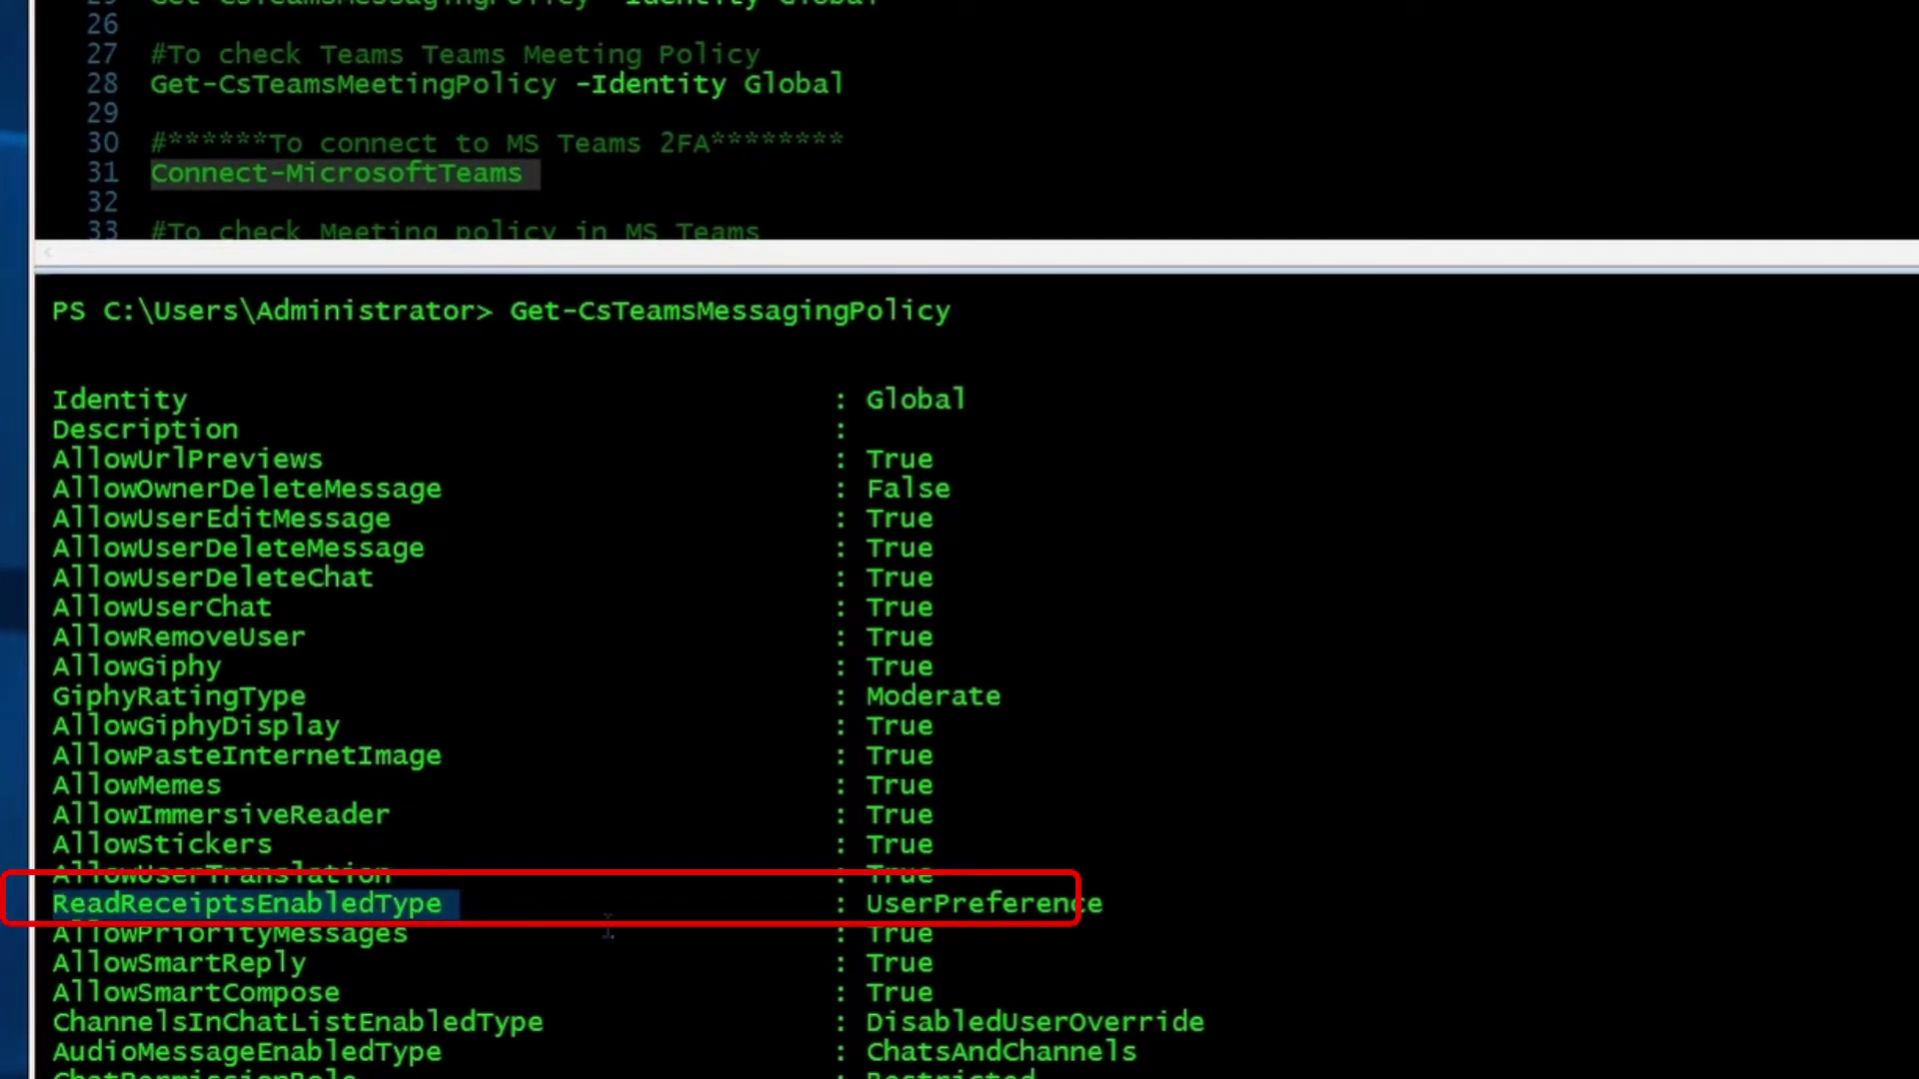
left_click_drag(866, 904, 1105, 905)
scroll(1020, 891, "up", 1)
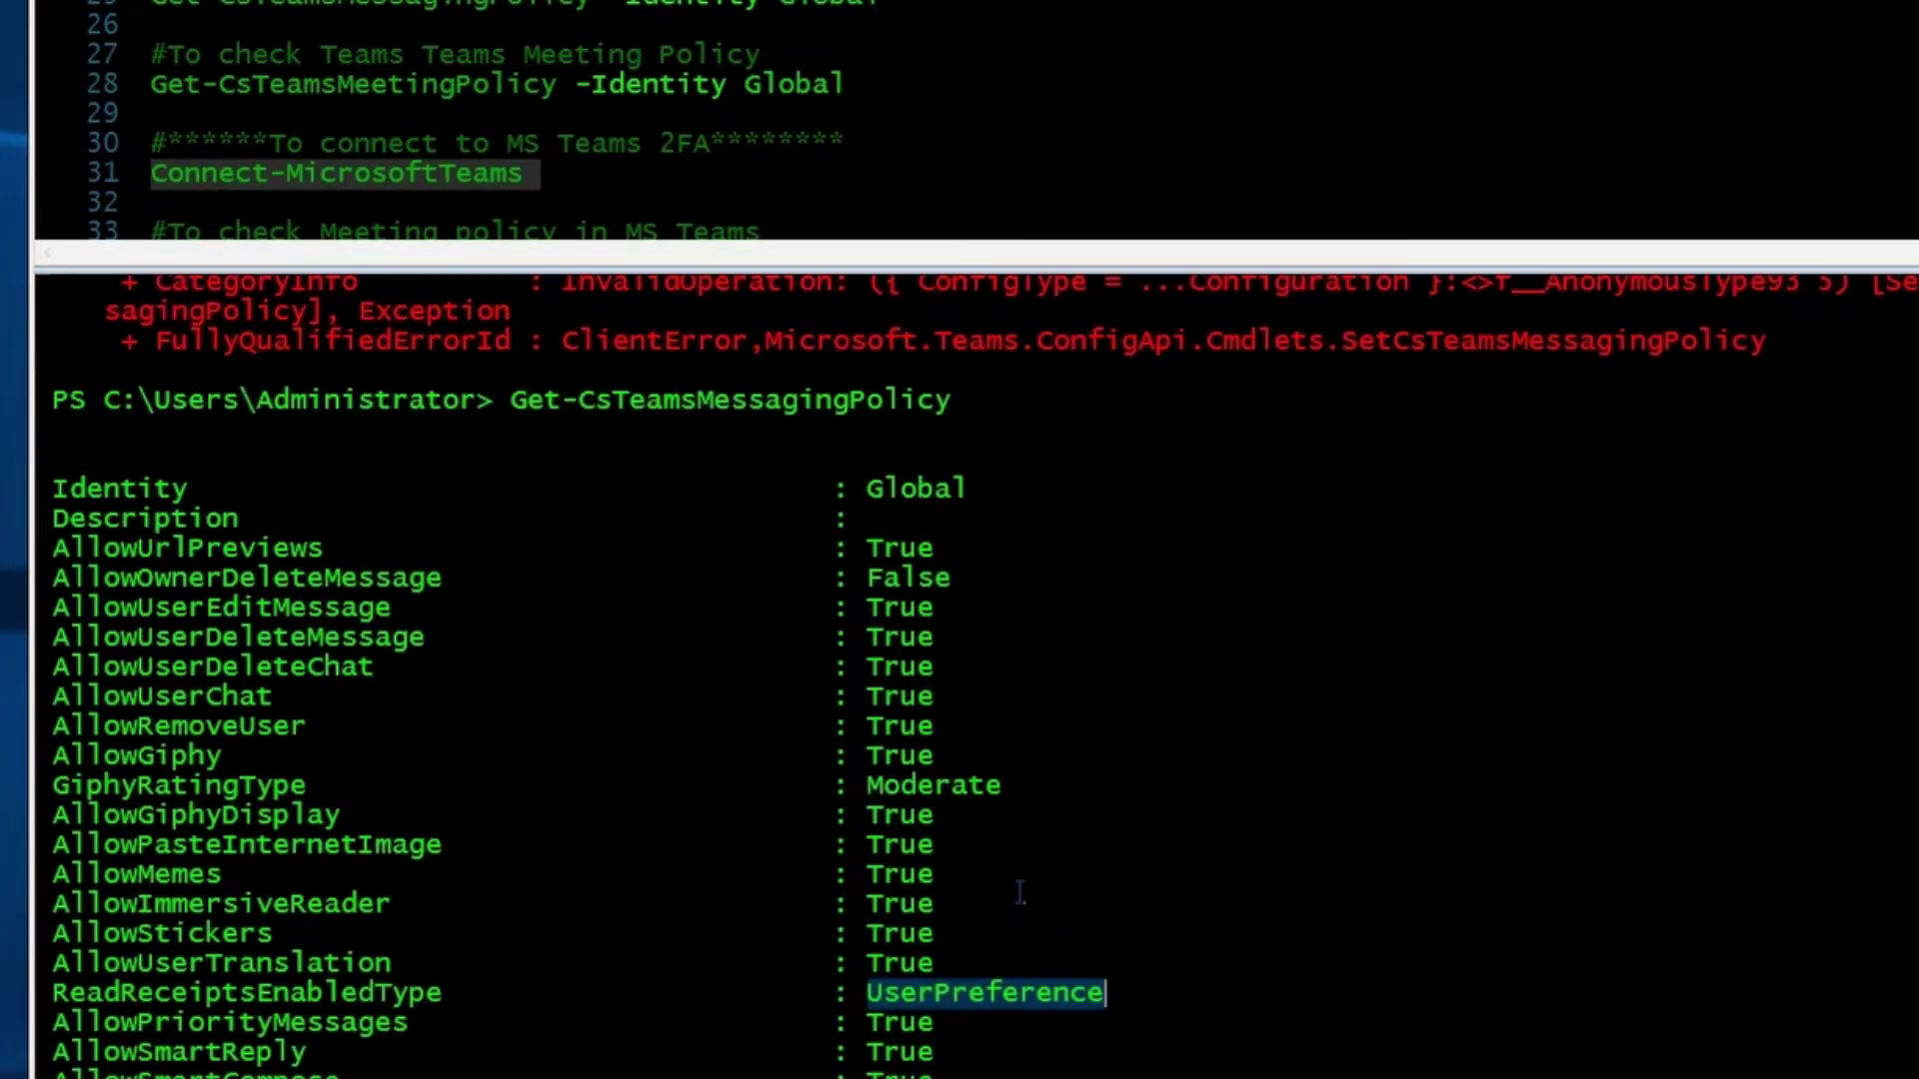
scroll(1021, 892, "down", 20)
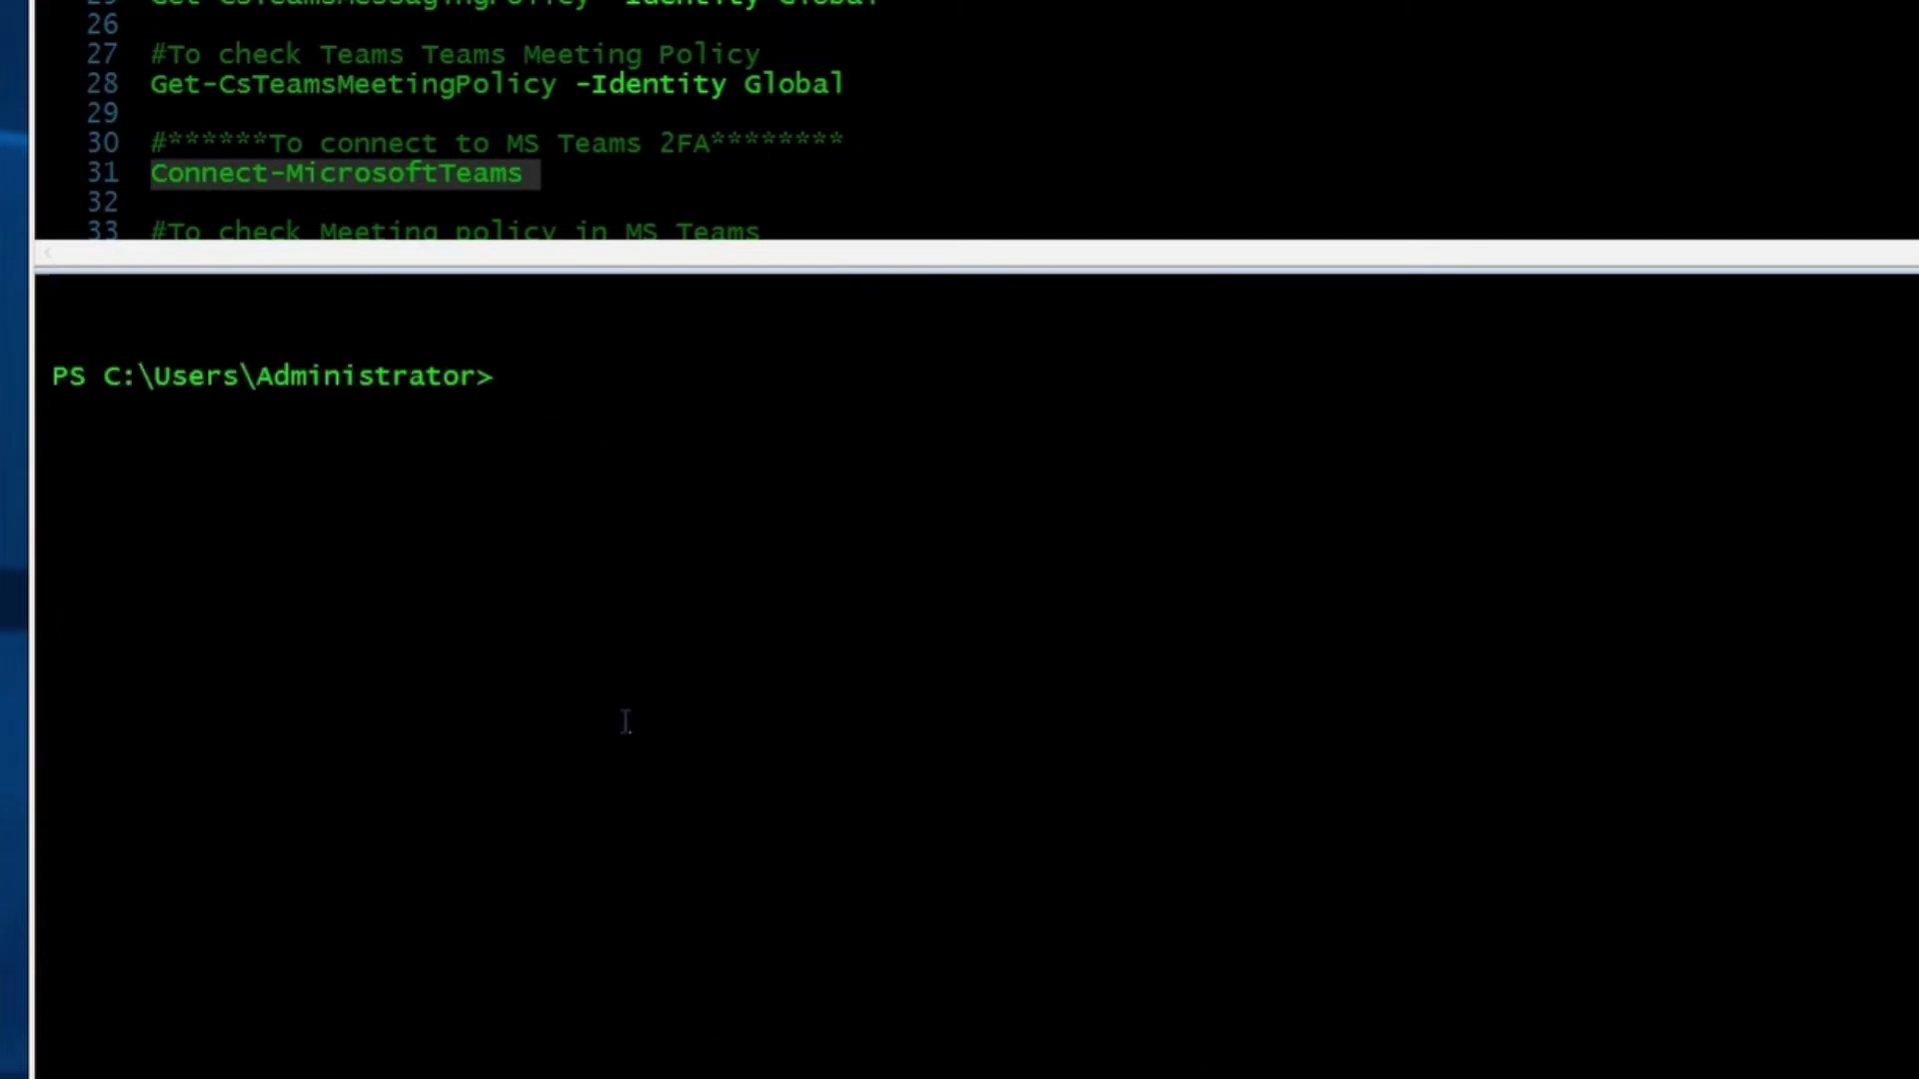
scroll(560, 700, "up", 4)
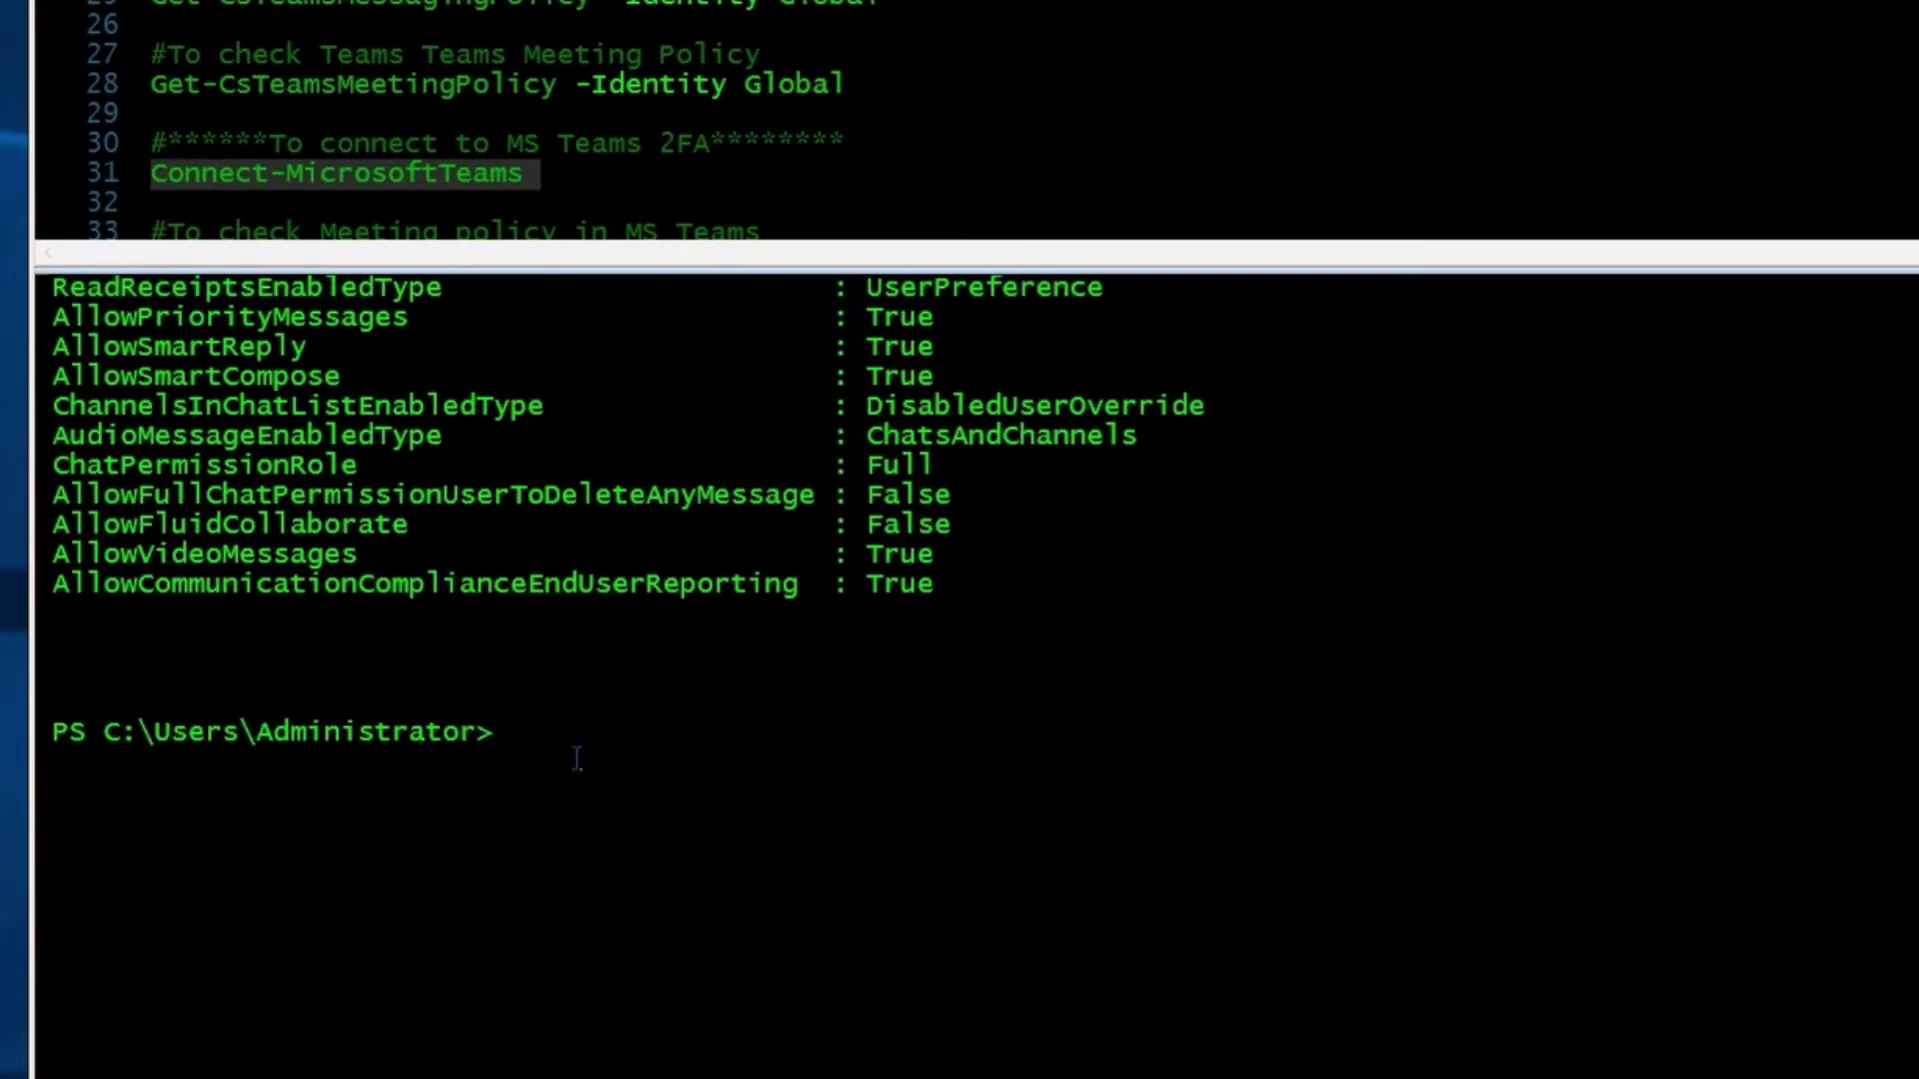
- Run Set-CsTeamsMessagingPolicy -Identity Global -ReadReceiptsEnabledType Everyone
type("Set-C")
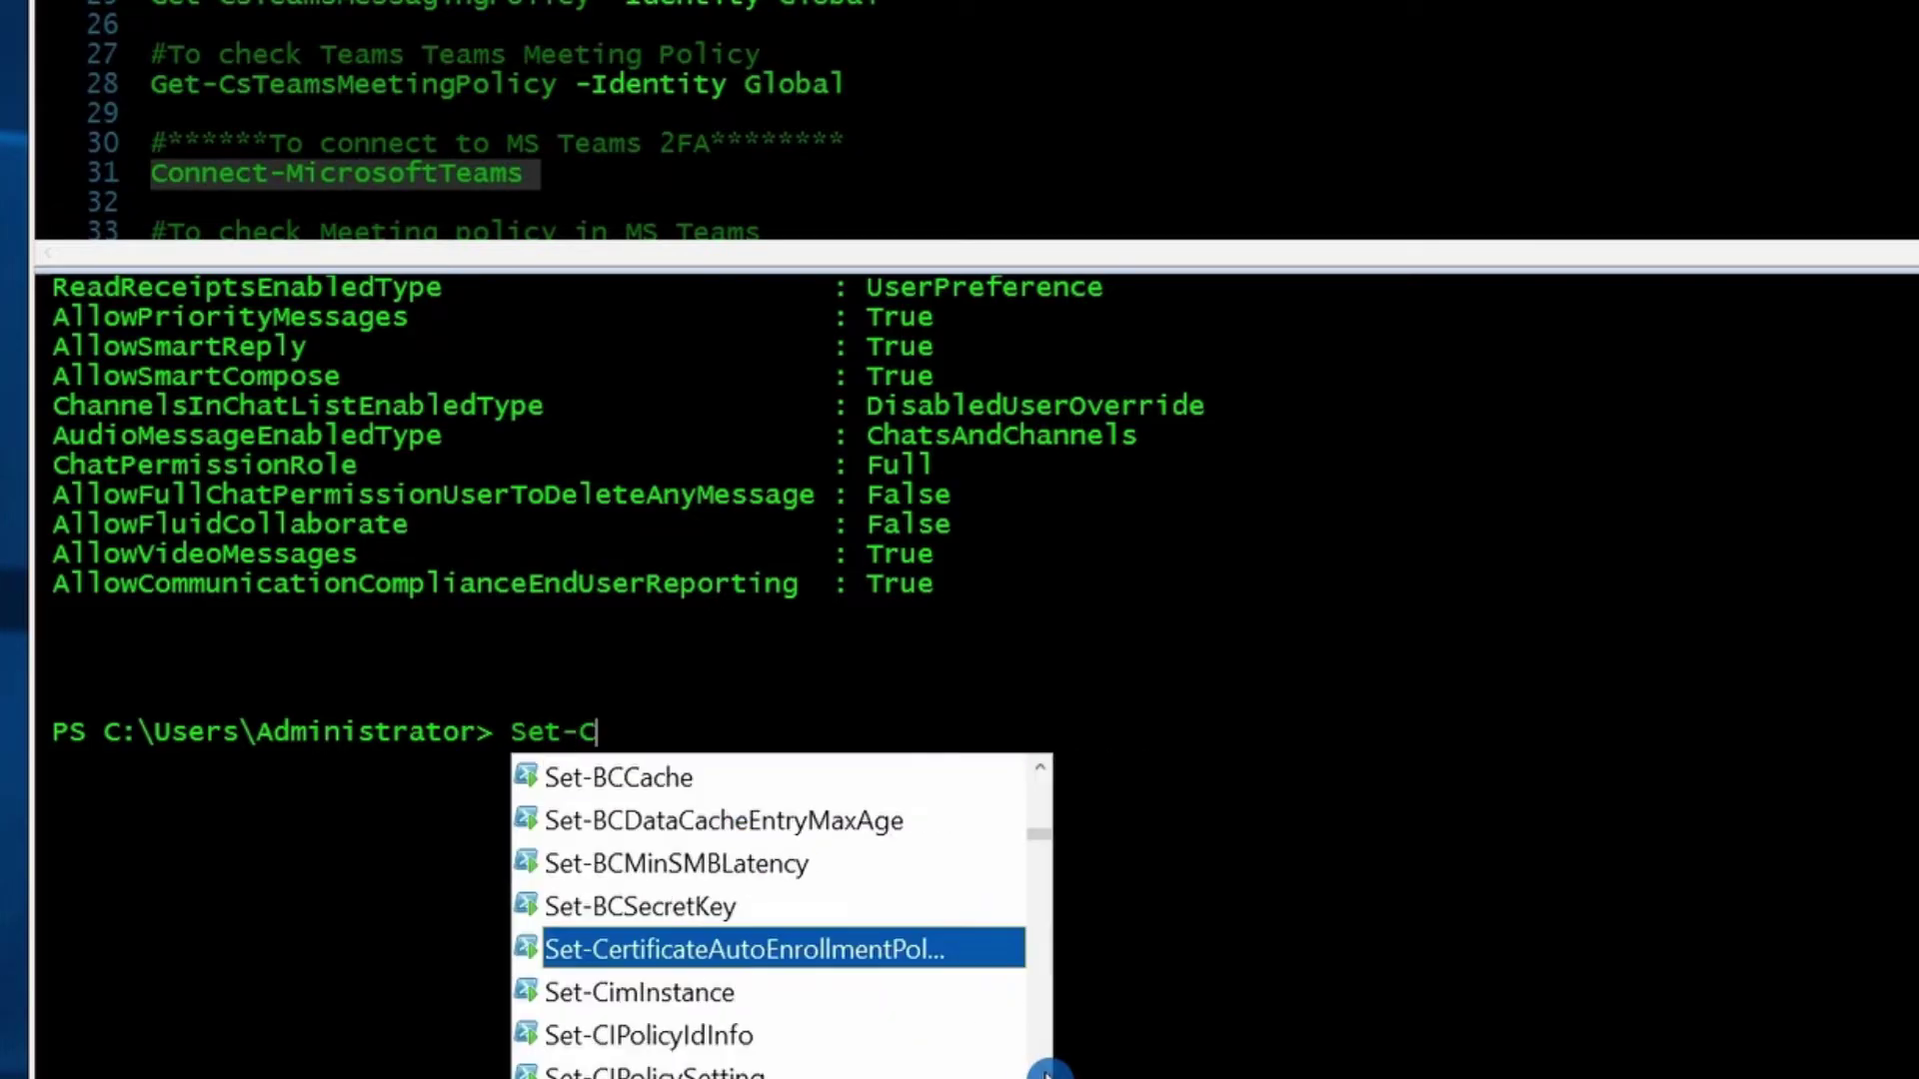
type("STeam")
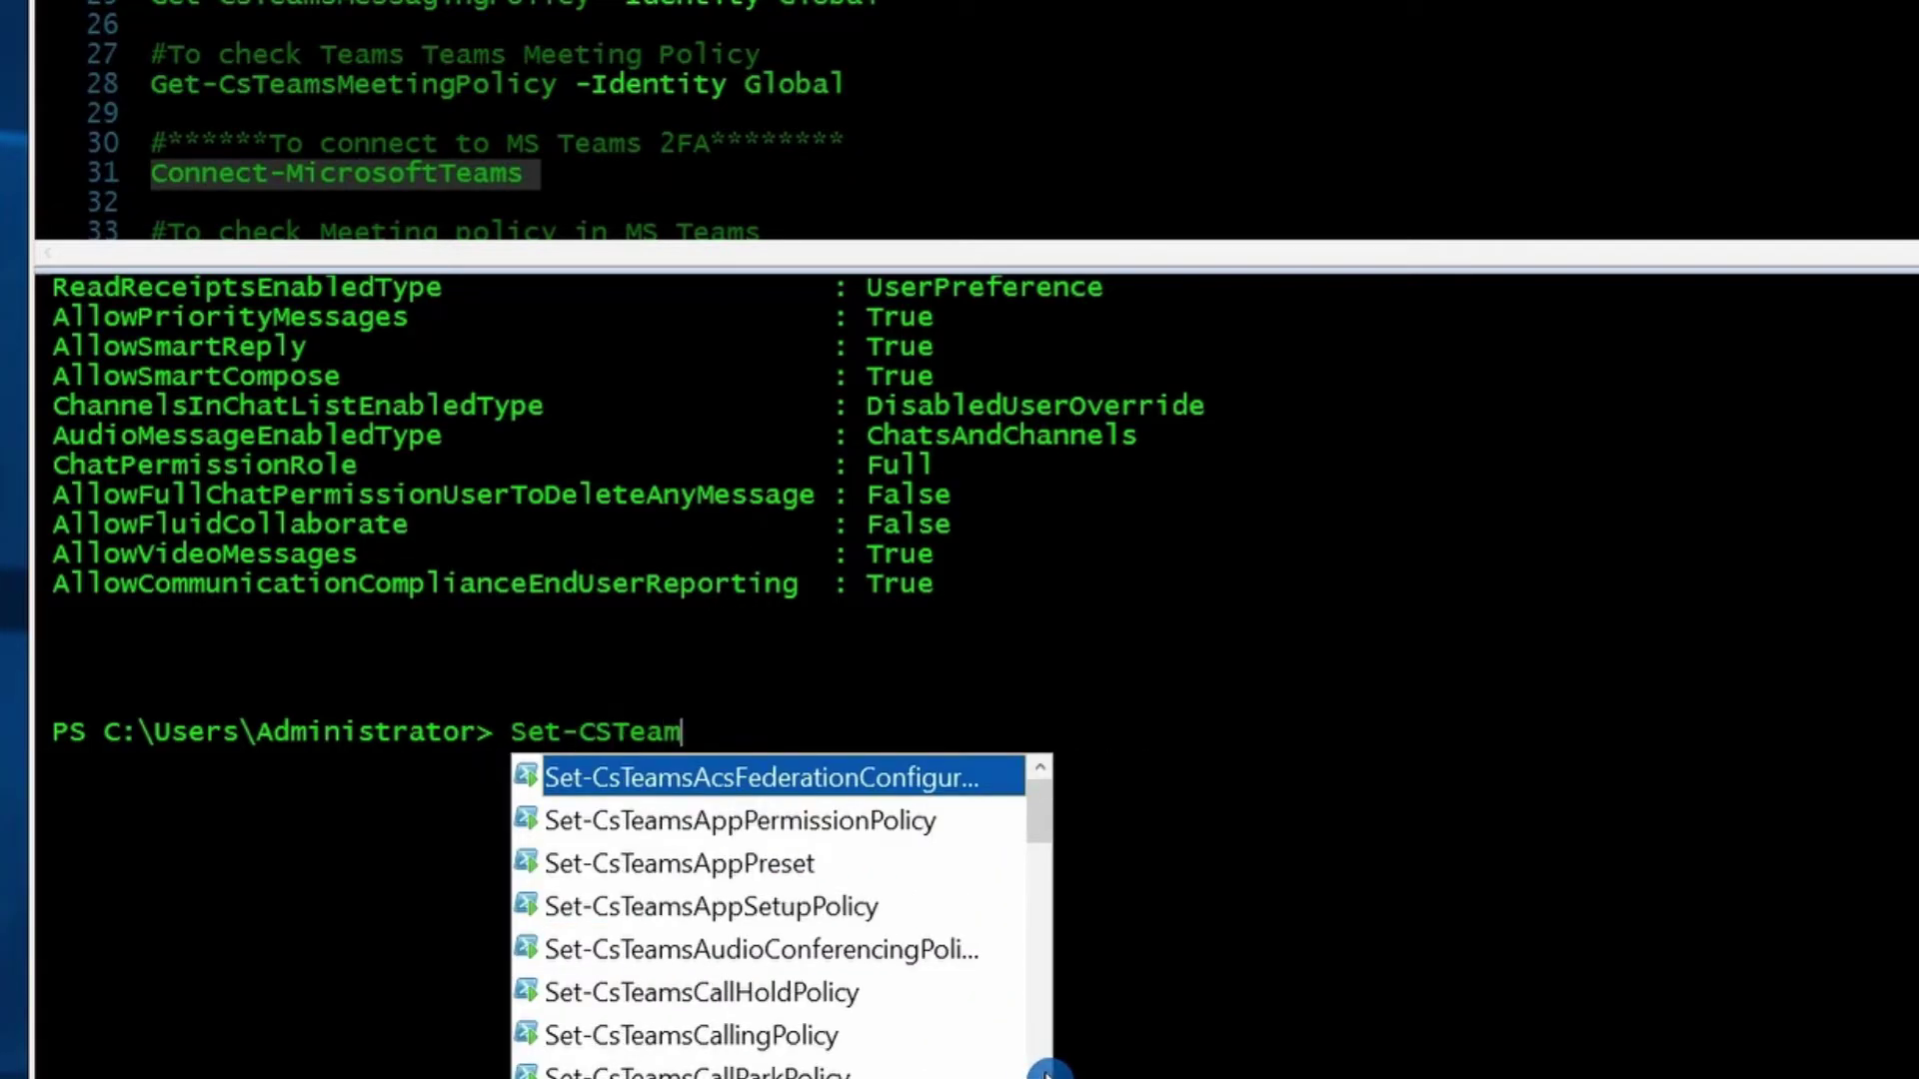
type("sm")
key("Tab")
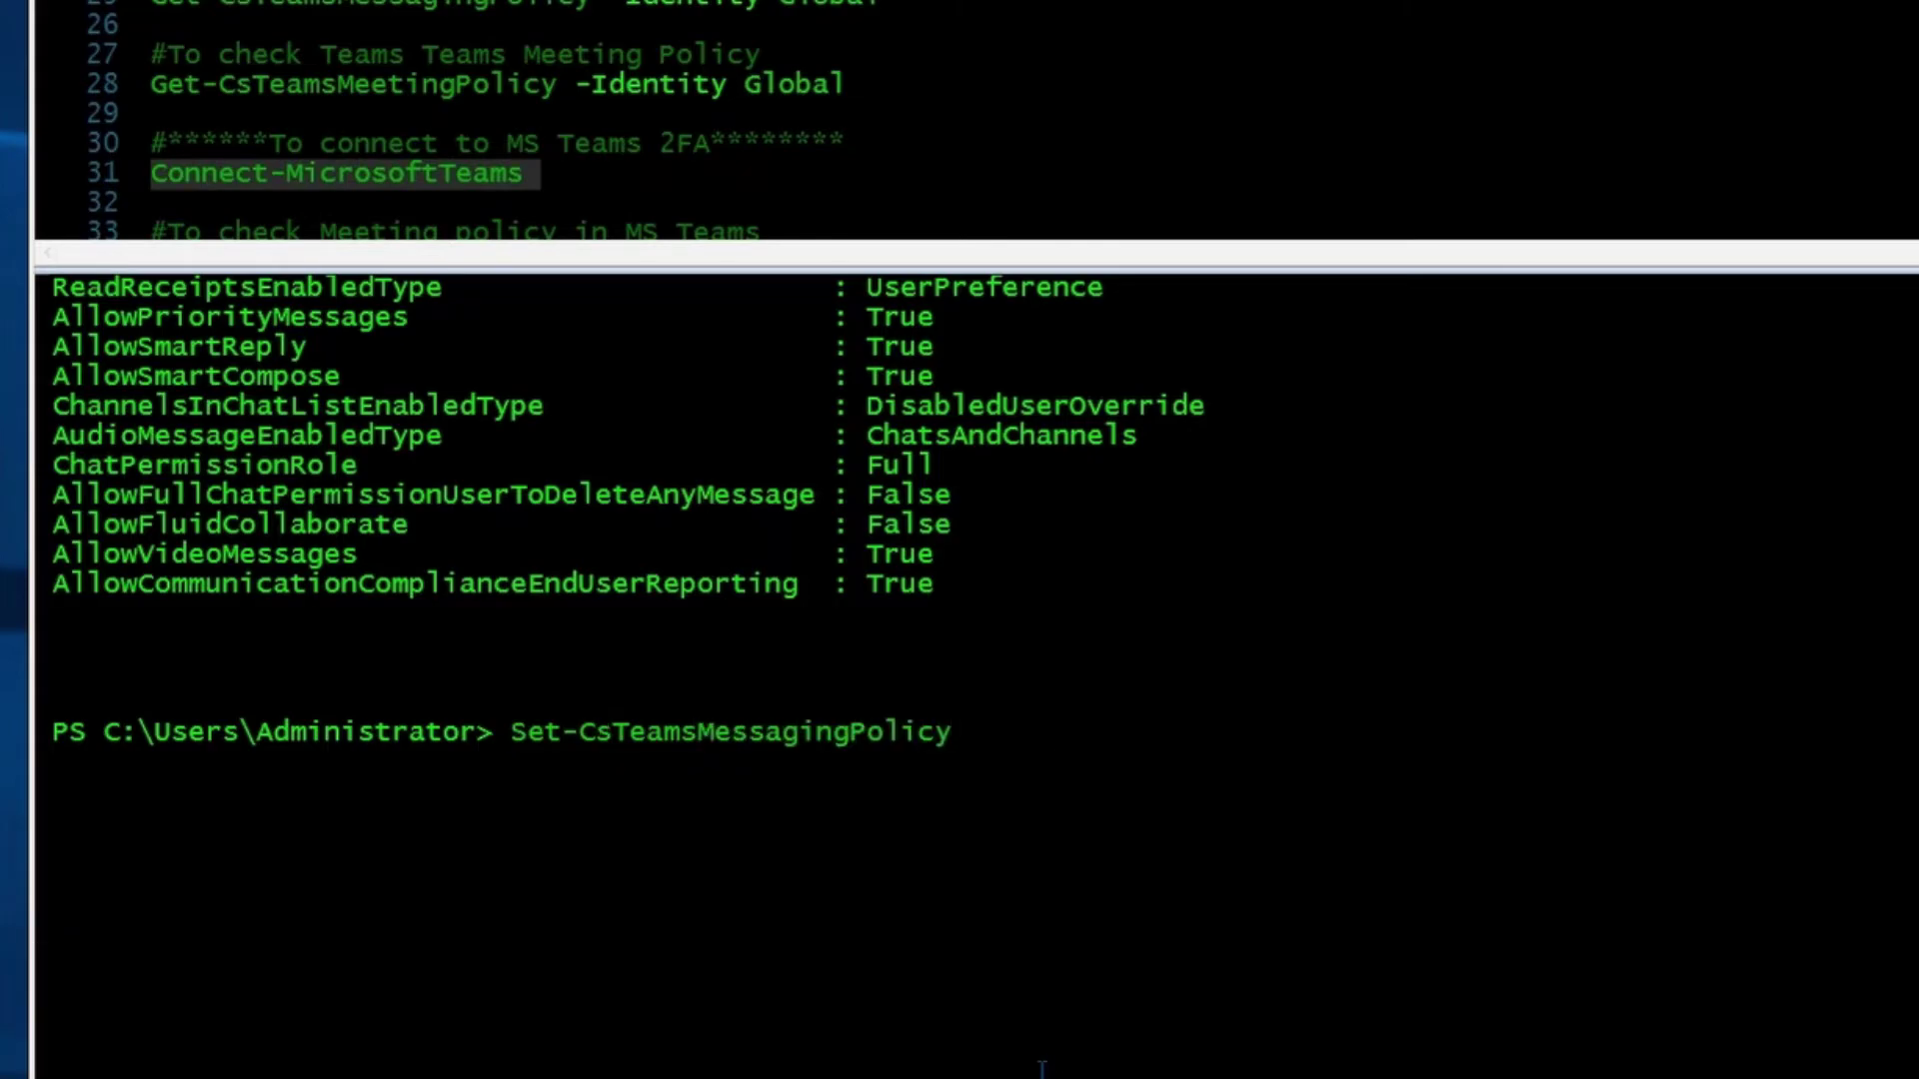
type("-id")
key("Tab")
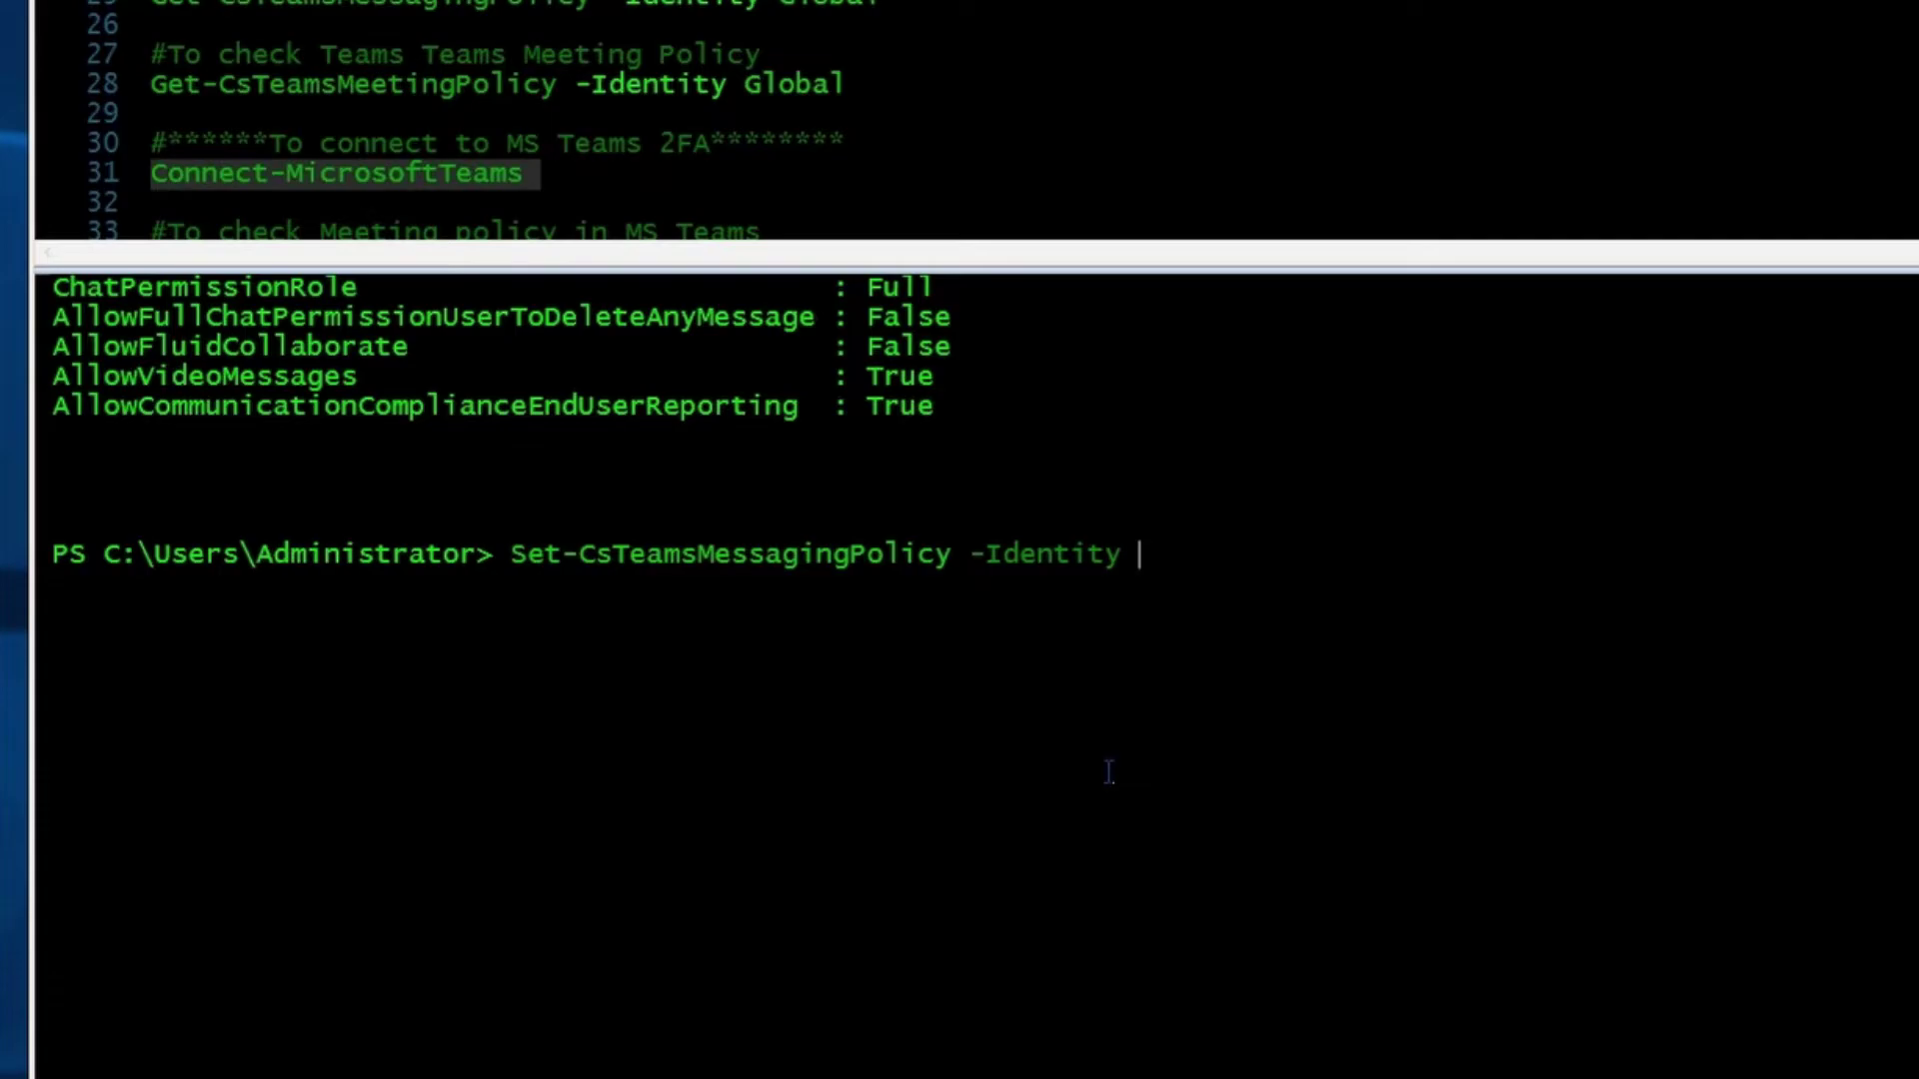
type("Global -re")
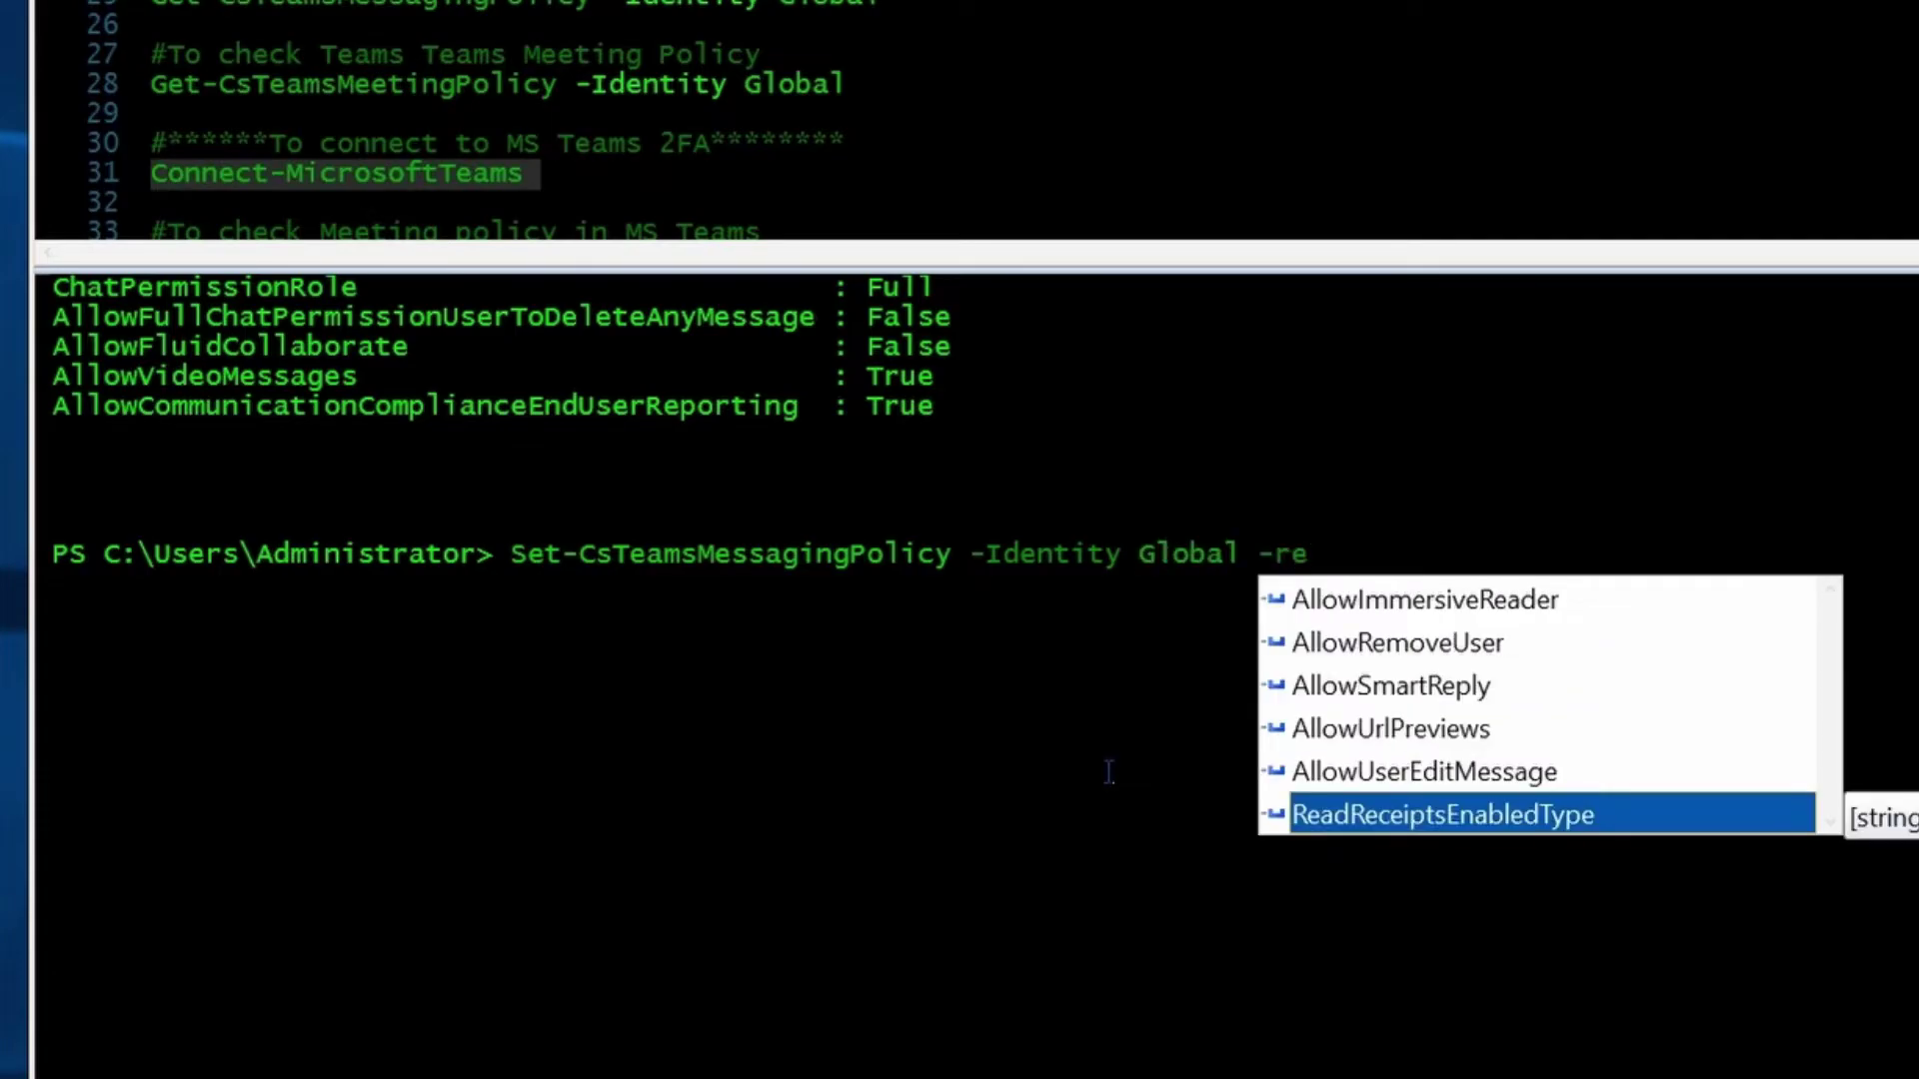
double_click(1471, 814)
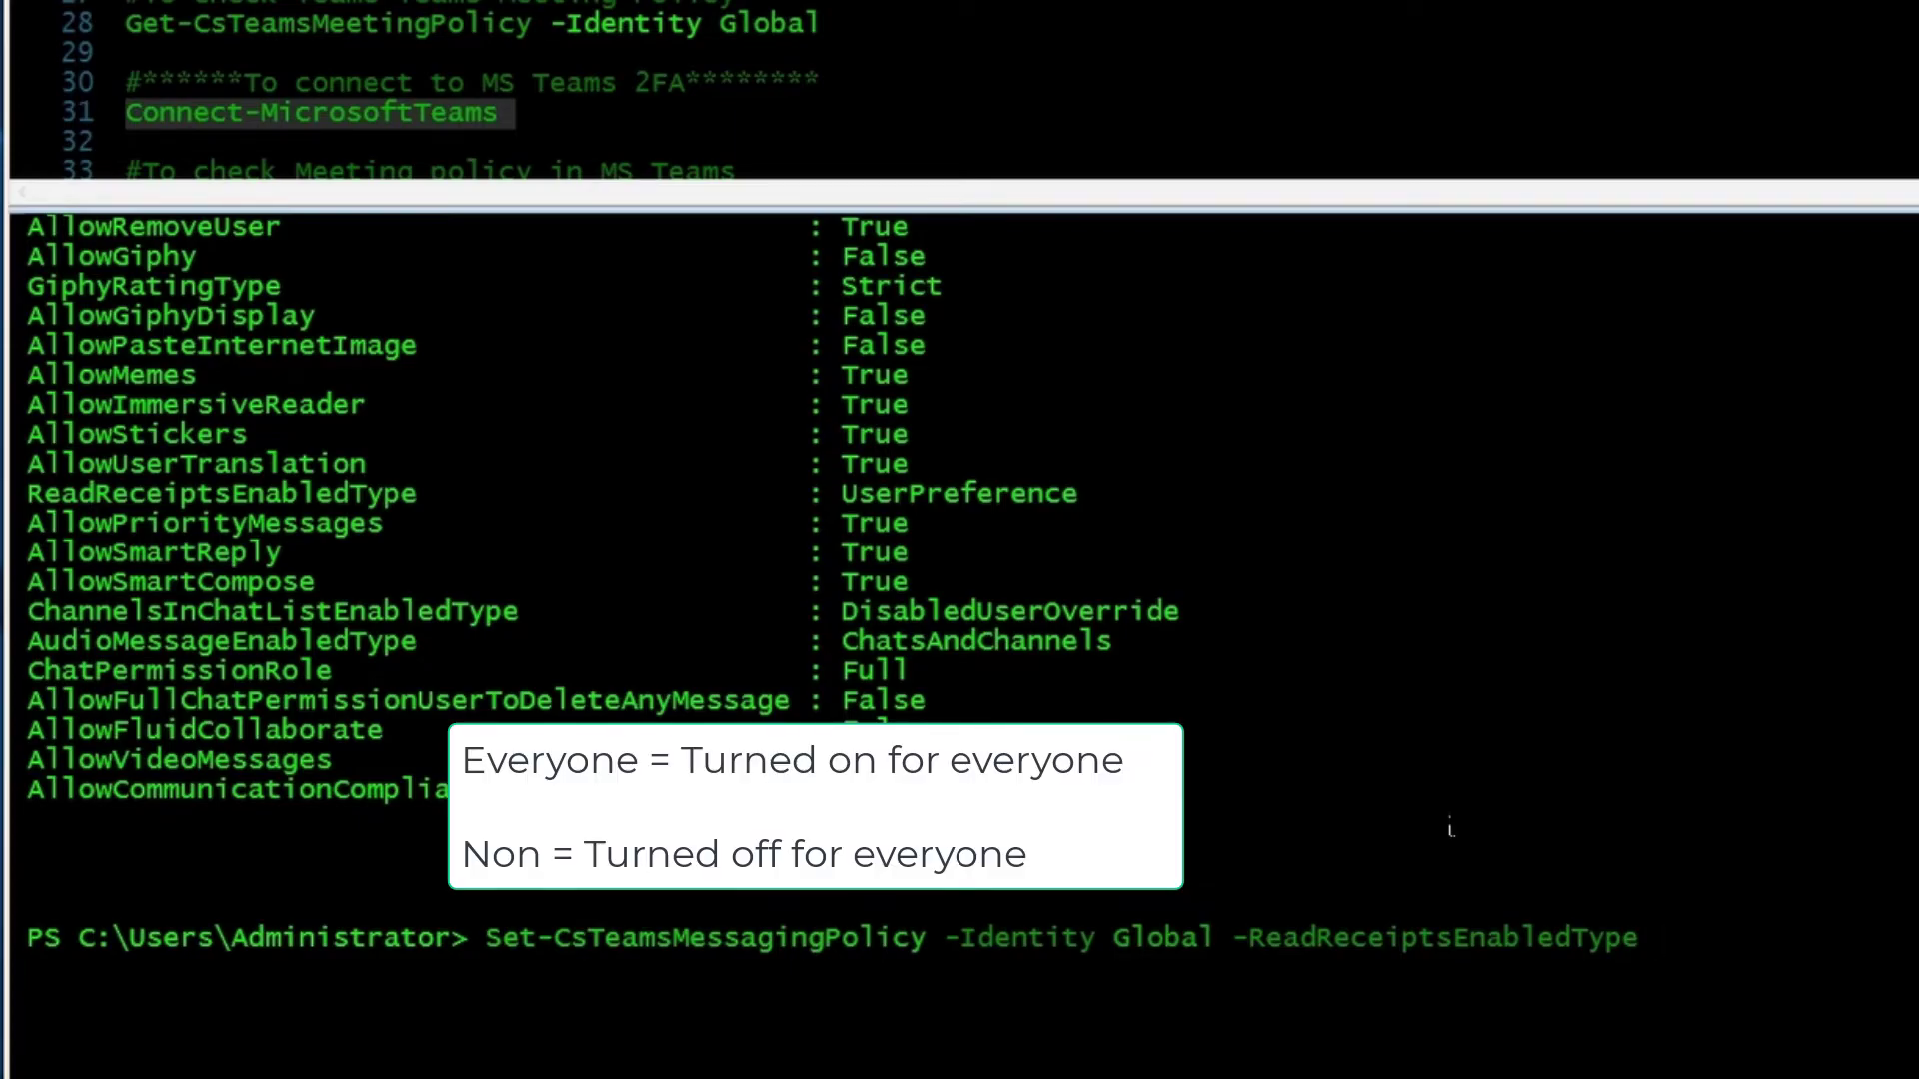
type("Everyone")
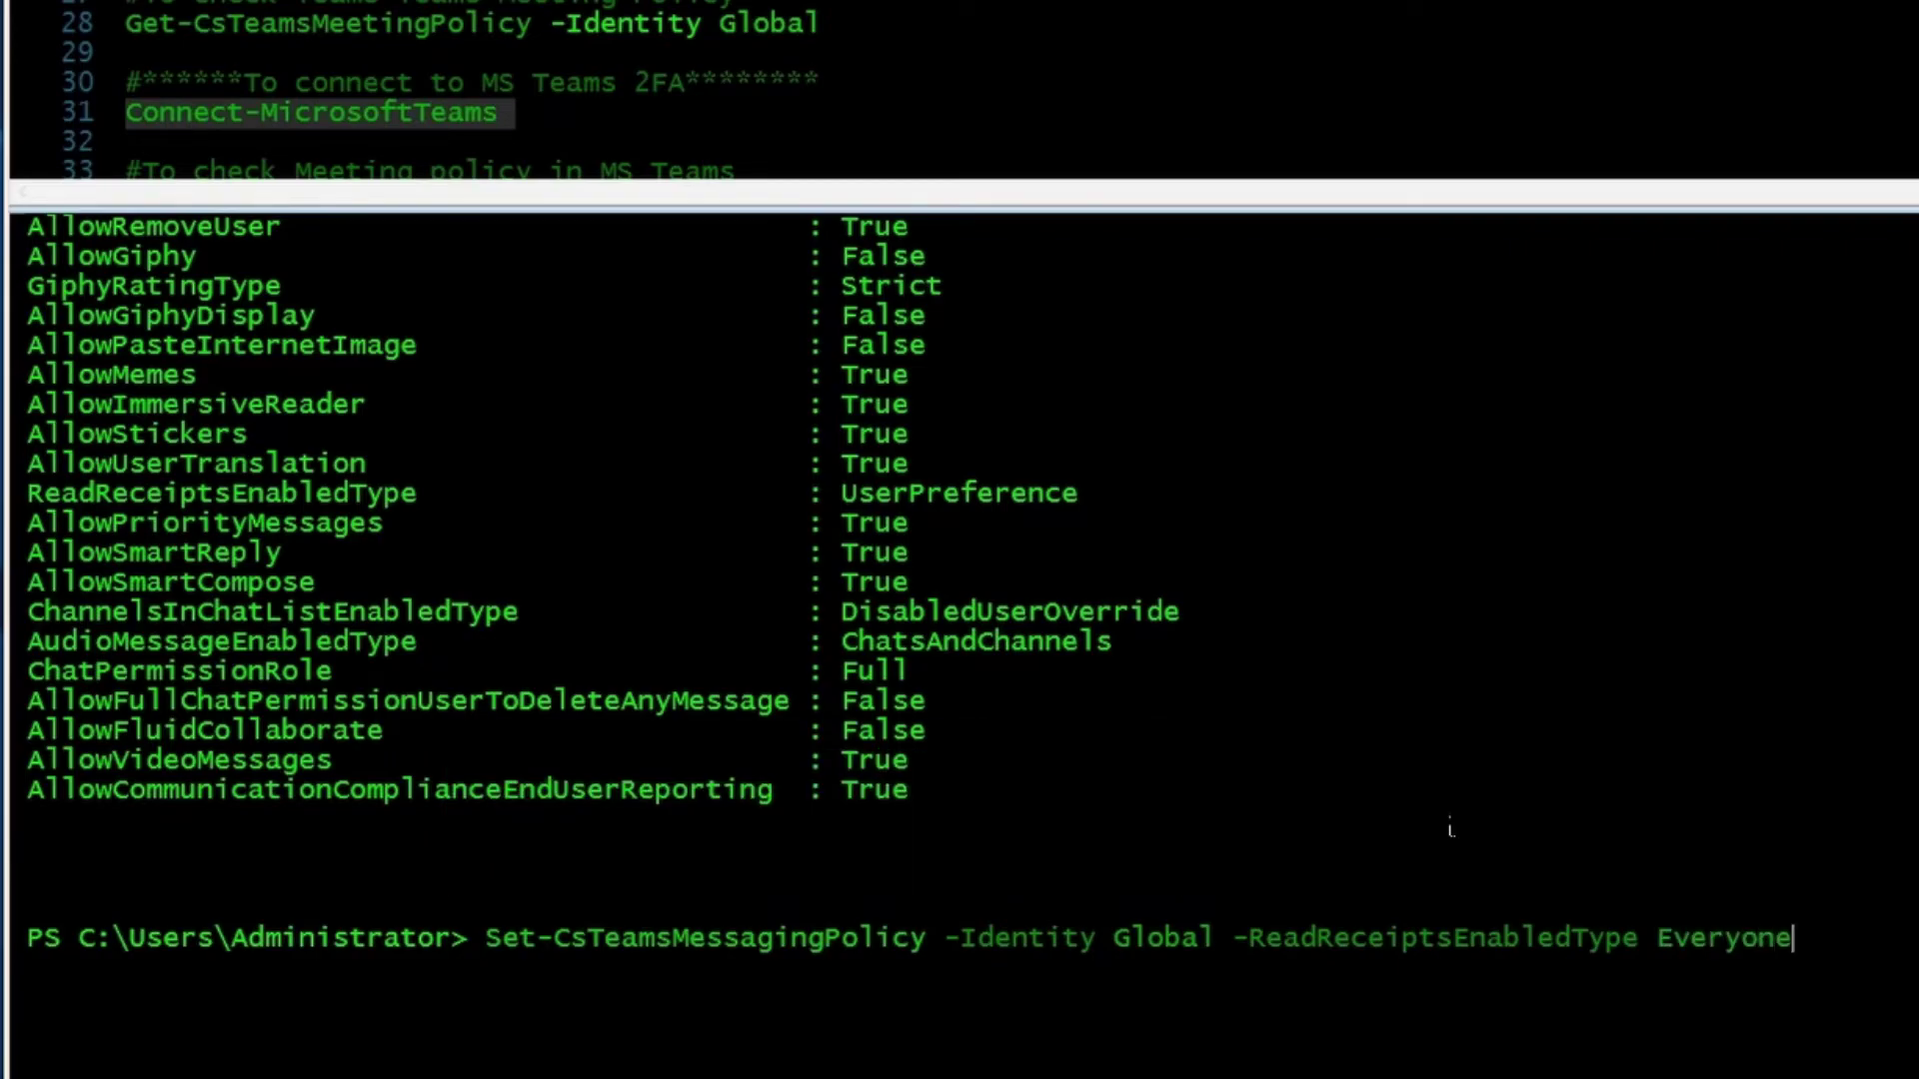
key("Return")
- Run Get-CsTeamsMessagingPolicy -Identity Global and highlight the ReadReceiptsEnabledType : Everyone line
type("Get-CsTeamsMessagingPolicy")
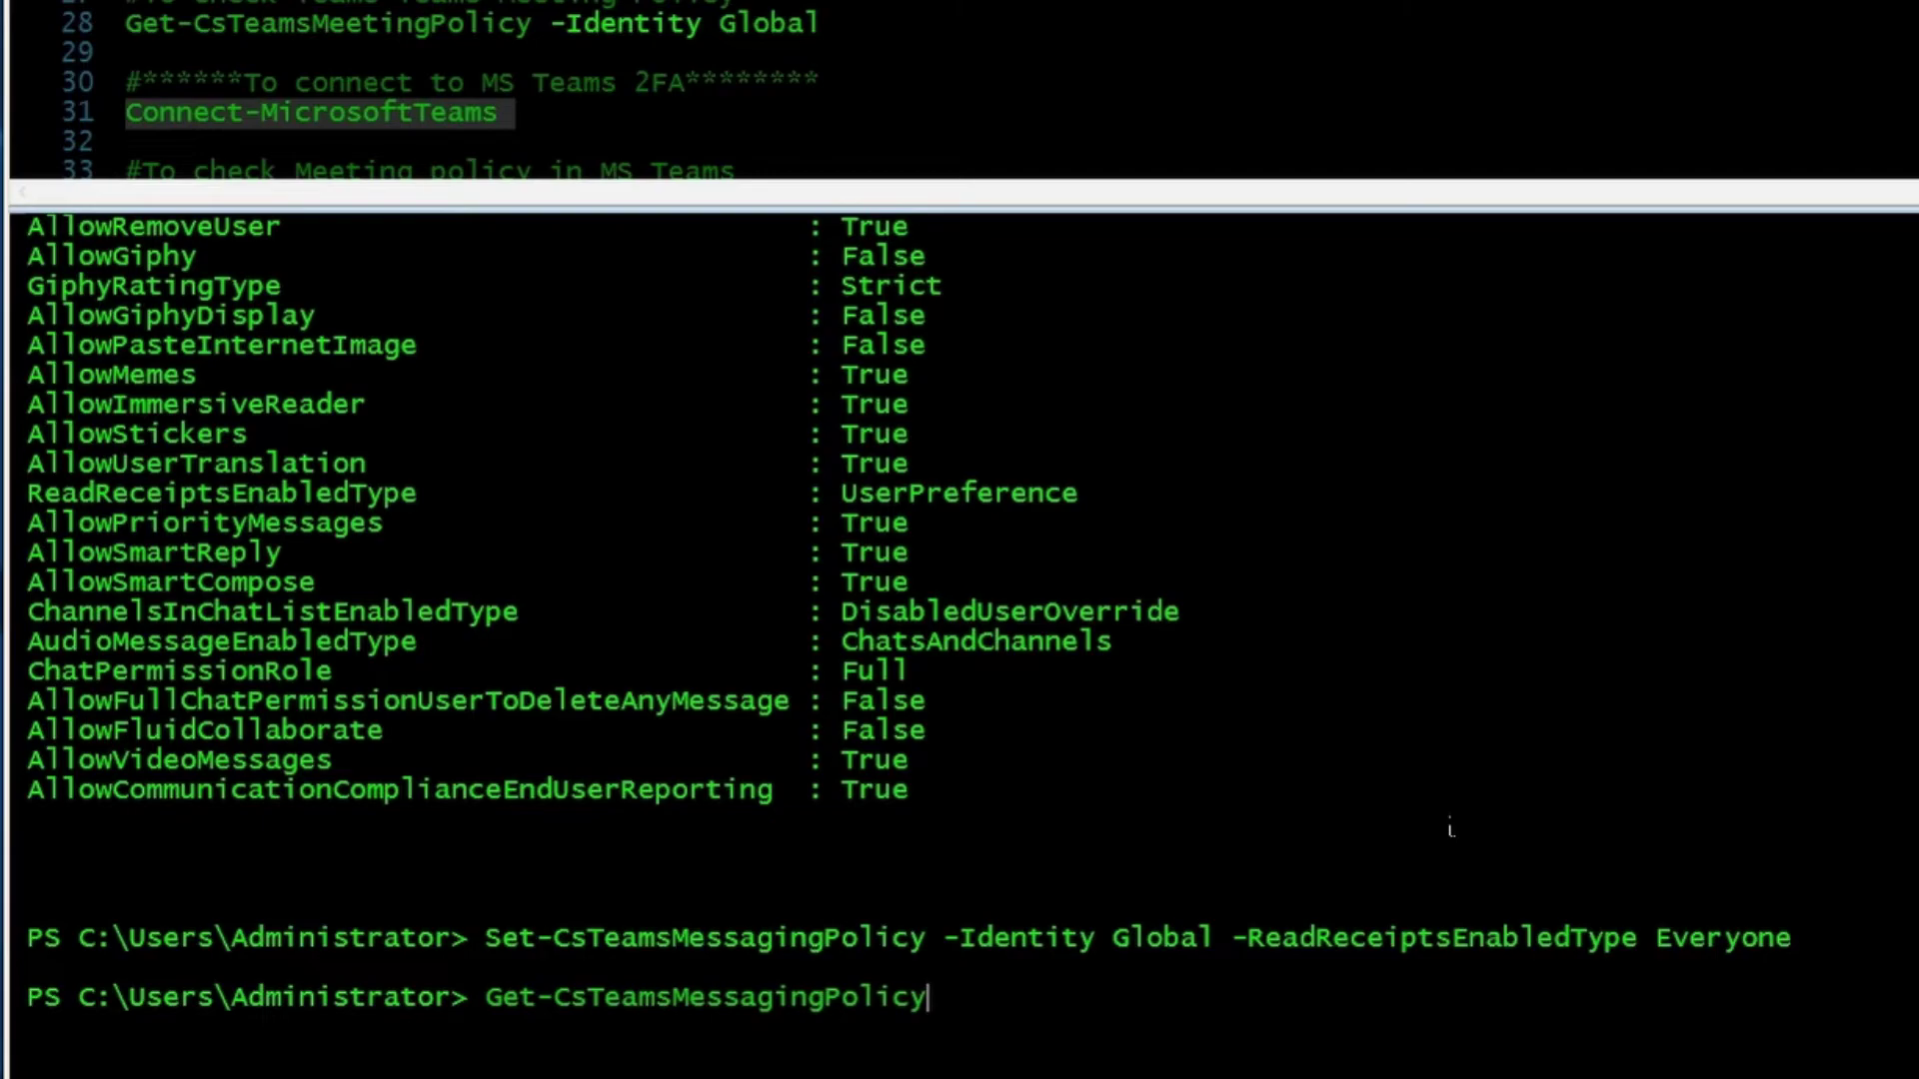
type("-")
key("Tab")
type("Glo")
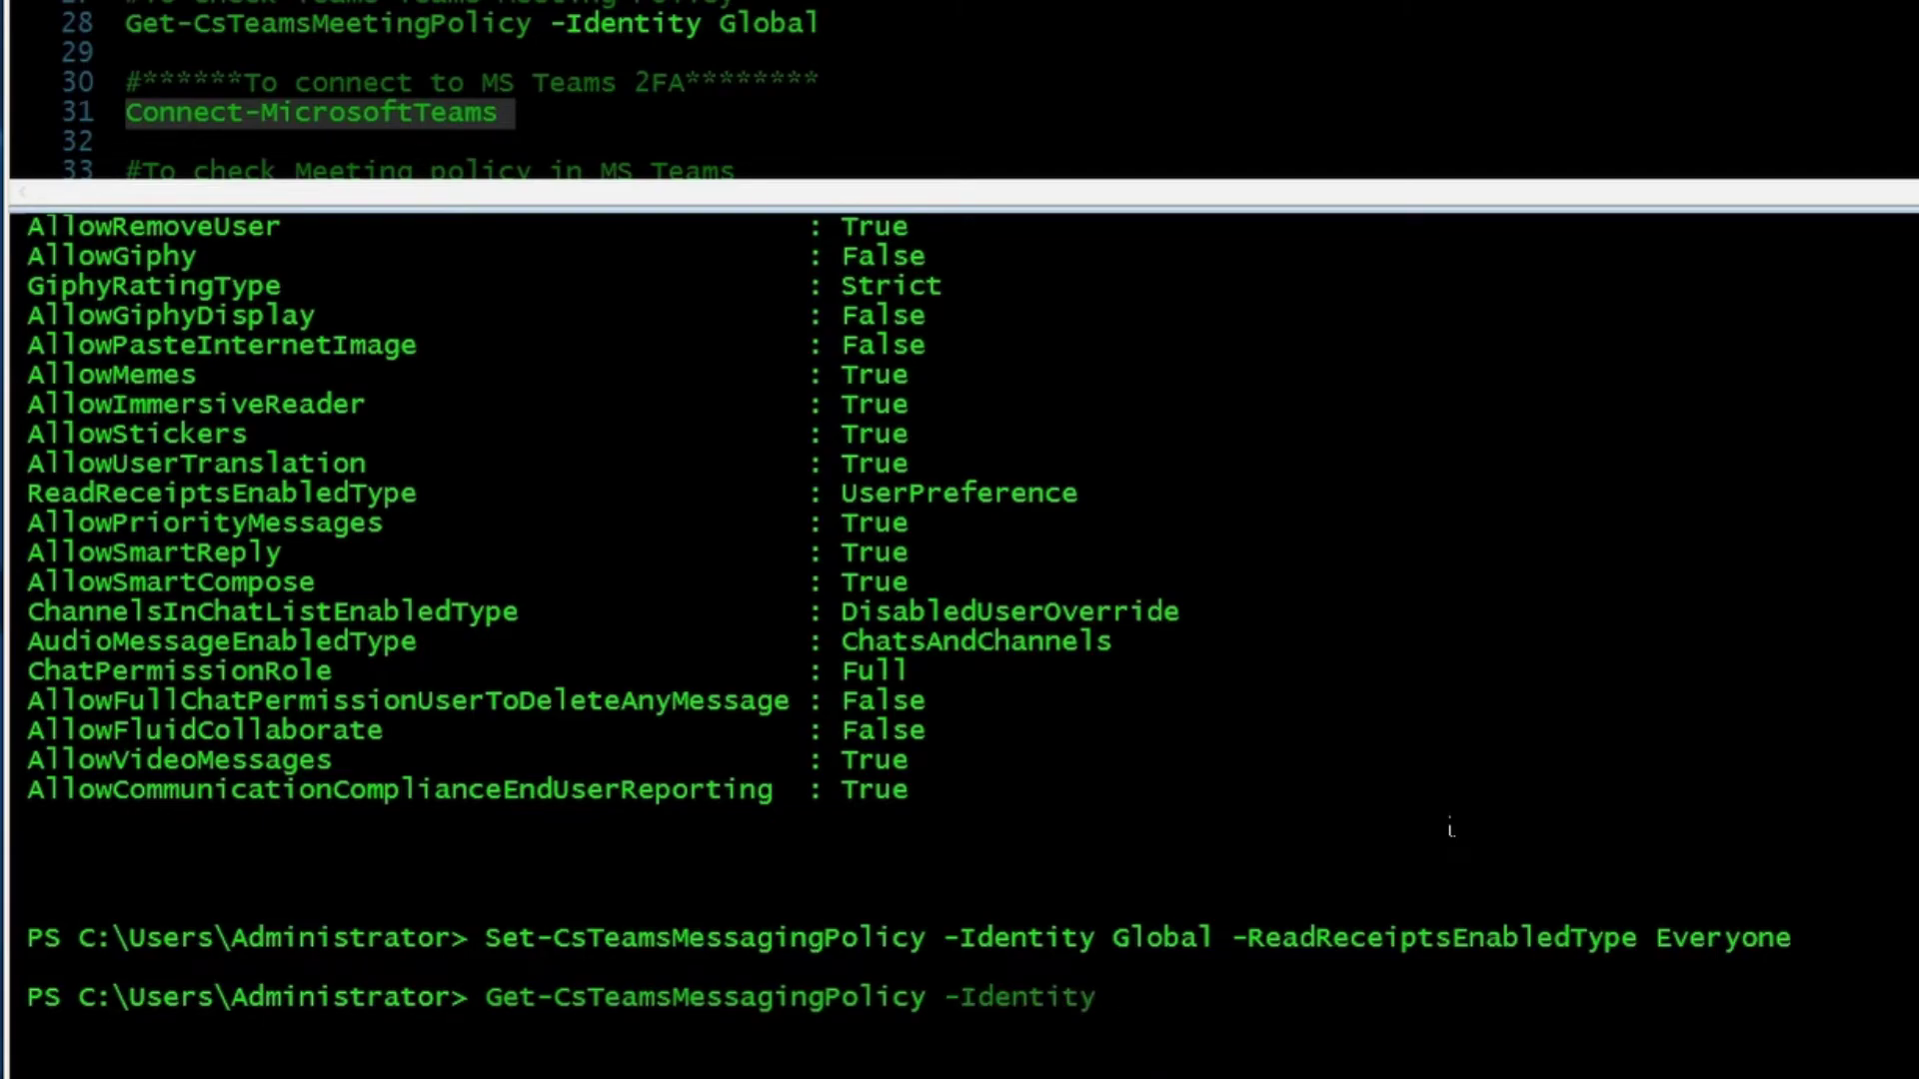
type("bal")
key("Return")
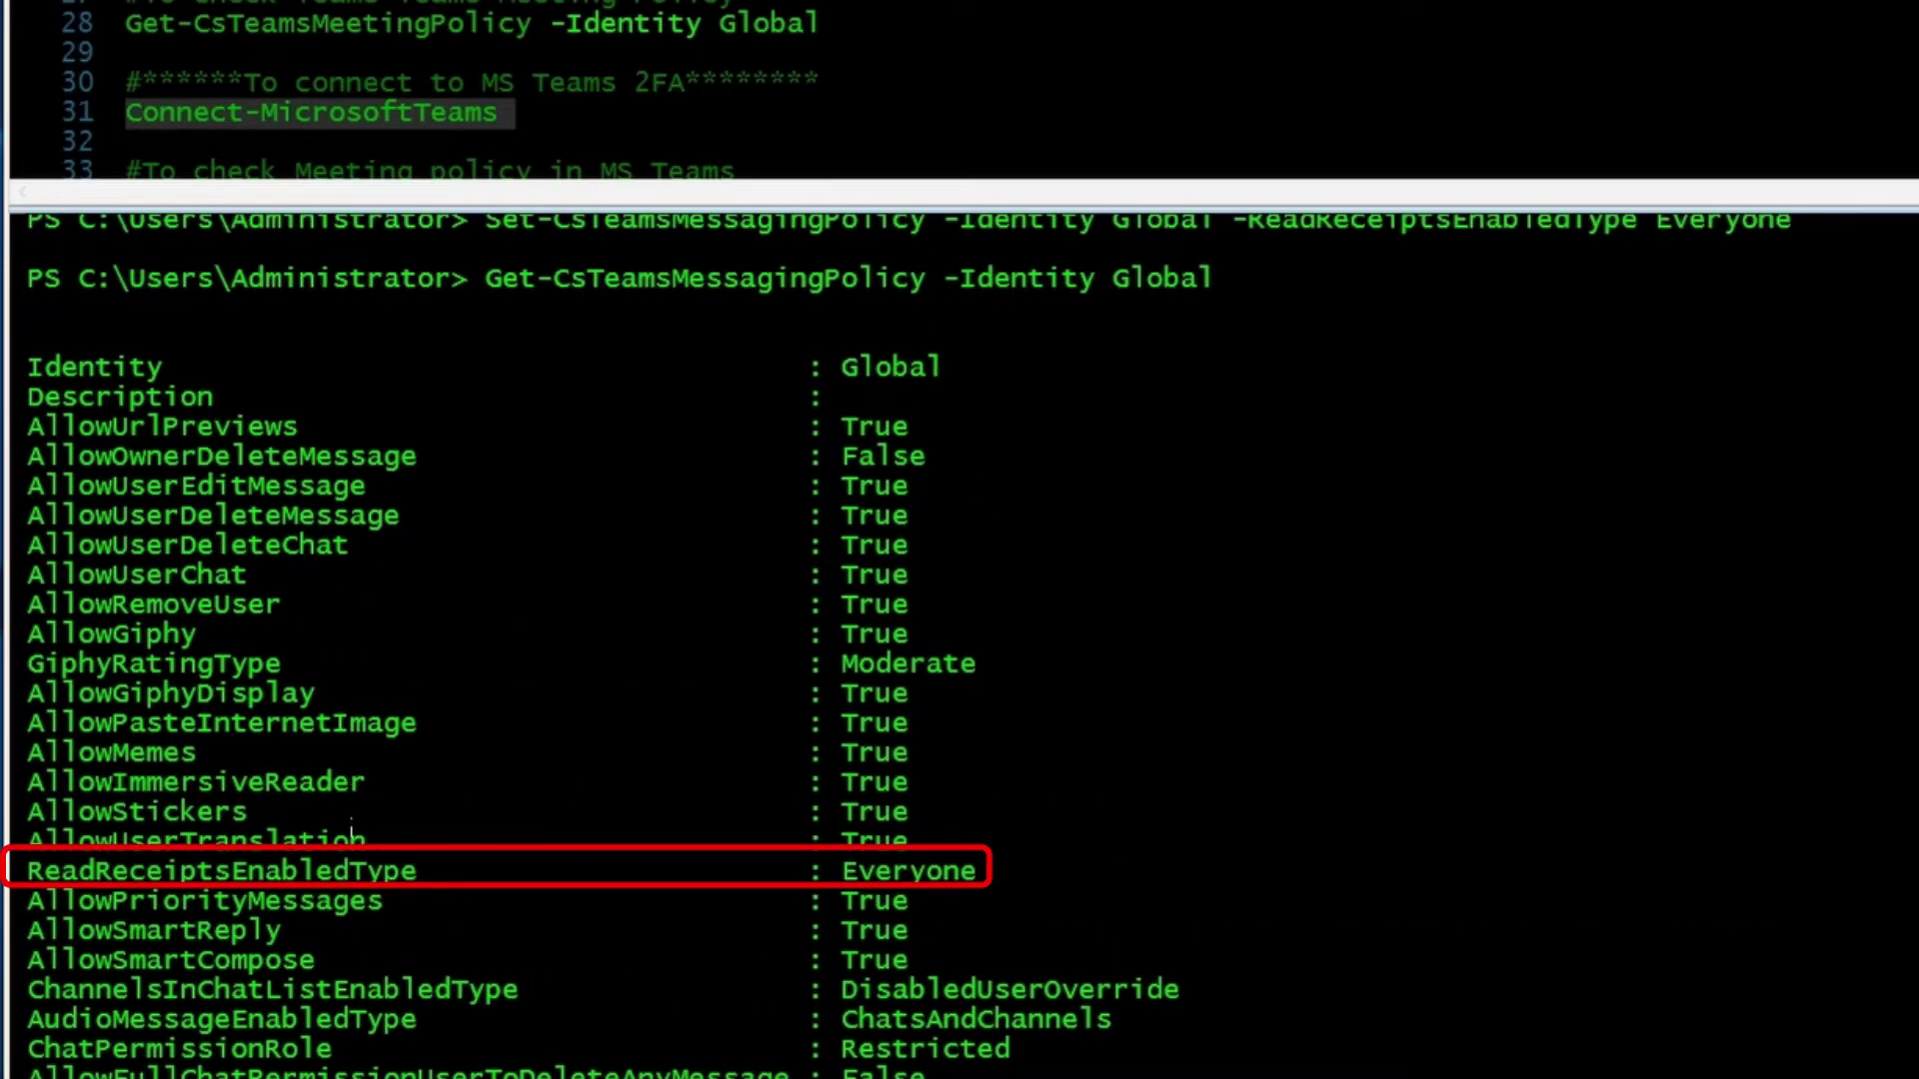
left_click_drag(27, 871, 975, 871)
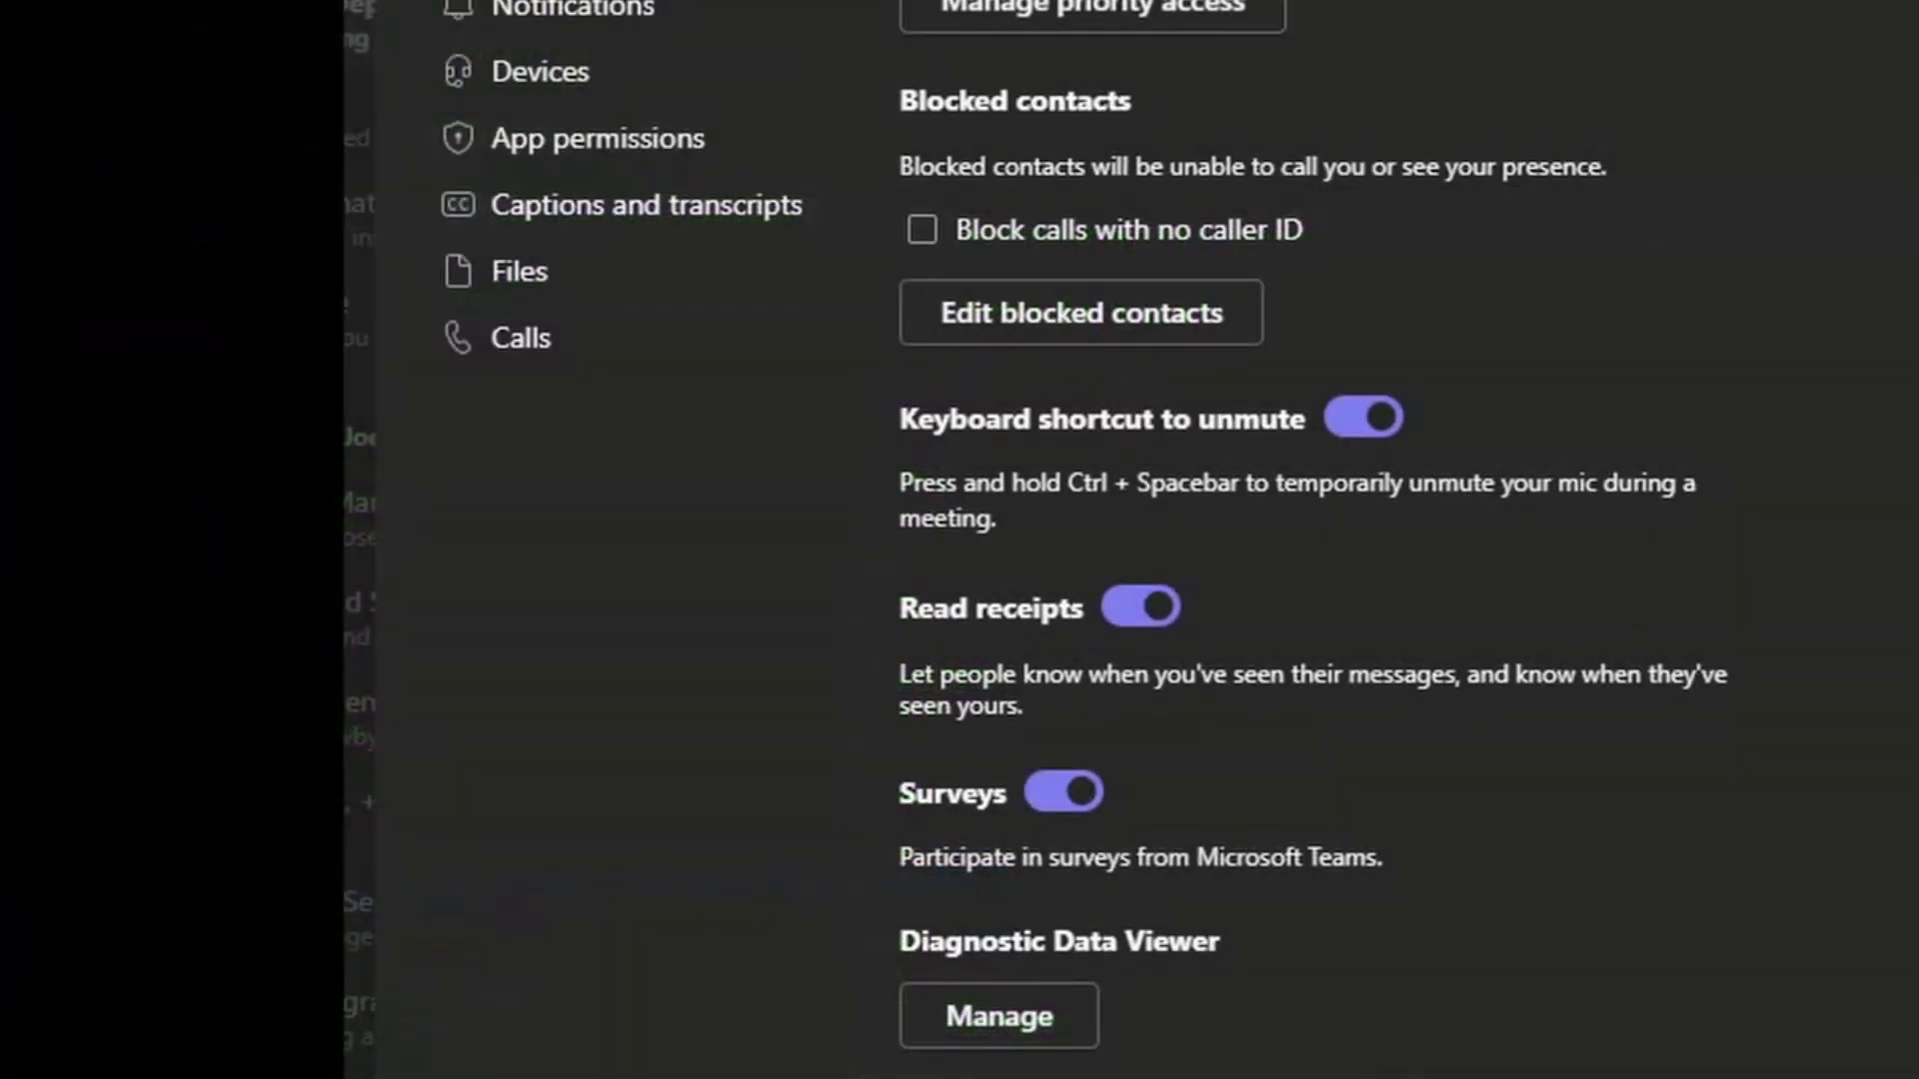